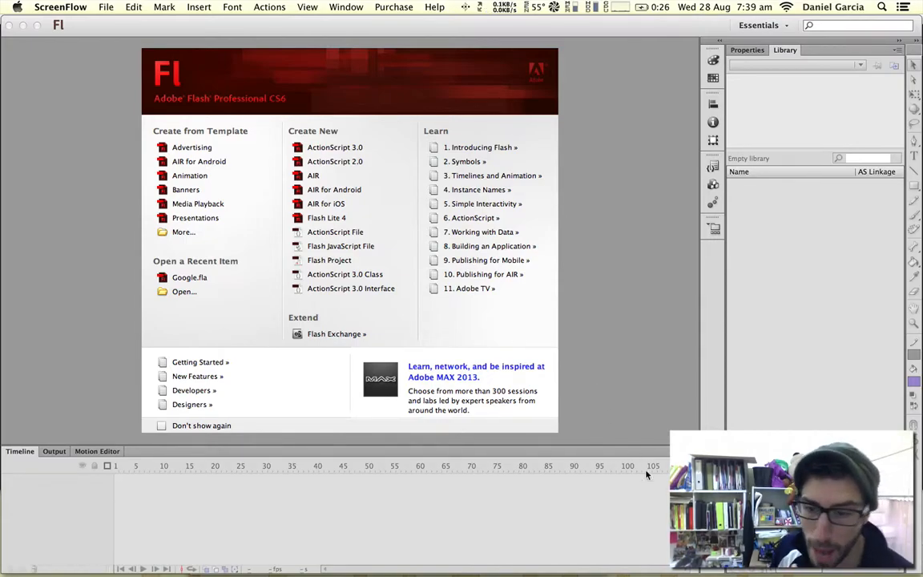
- Switch to Adobe Media Encoder and add "02 Kanye West - Black Skinhead.mp3" from the Yeezus music folder to the encoding queue
mouse_move(678, 575)
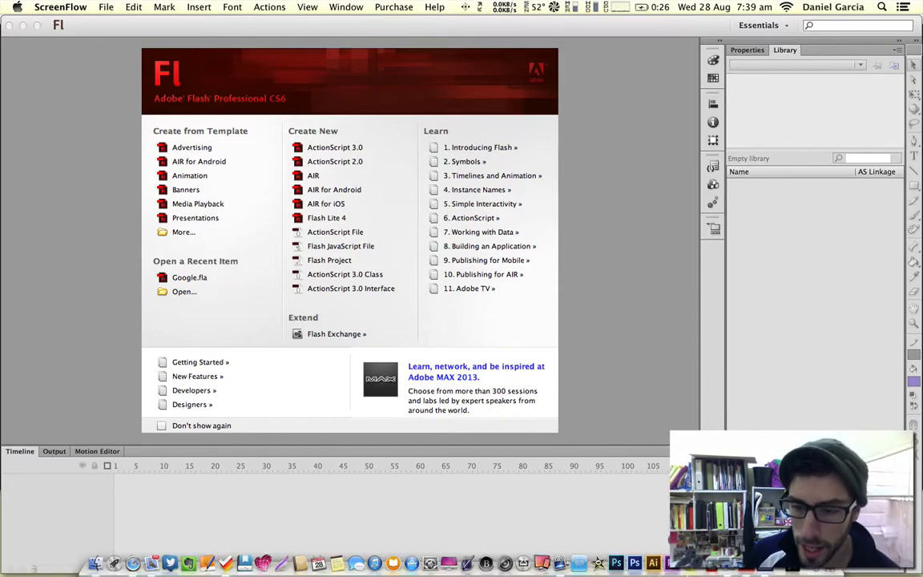
click(764, 568)
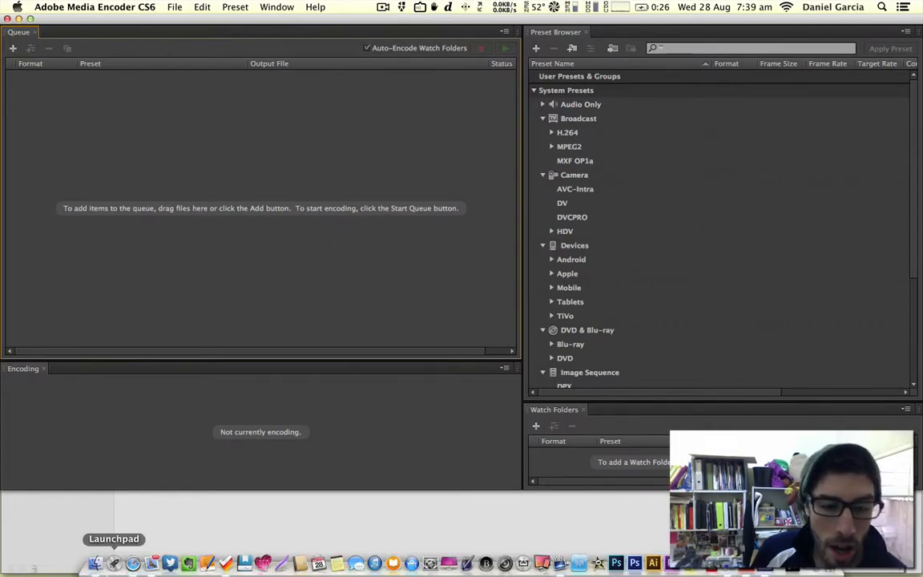
click(90, 510)
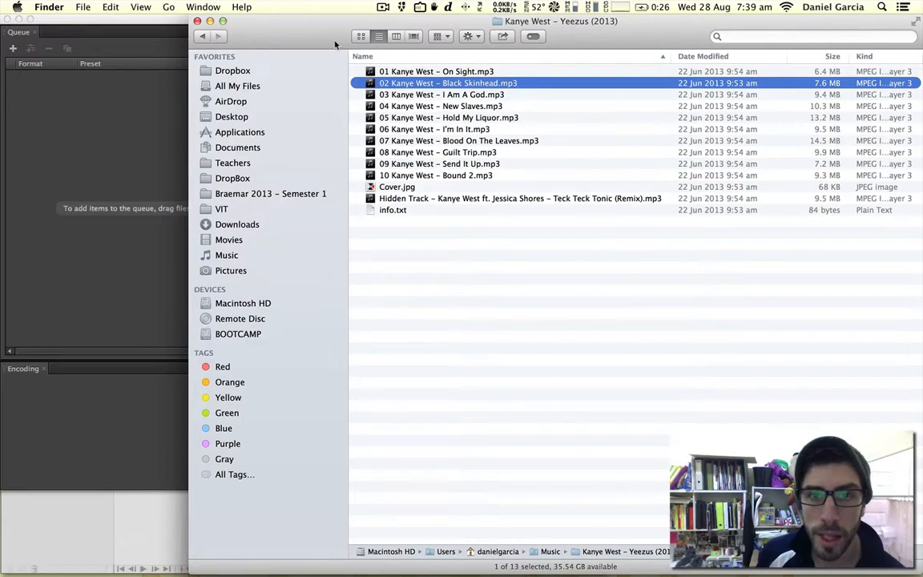
drag(305, 40, 472, 86)
drag(549, 128, 107, 133)
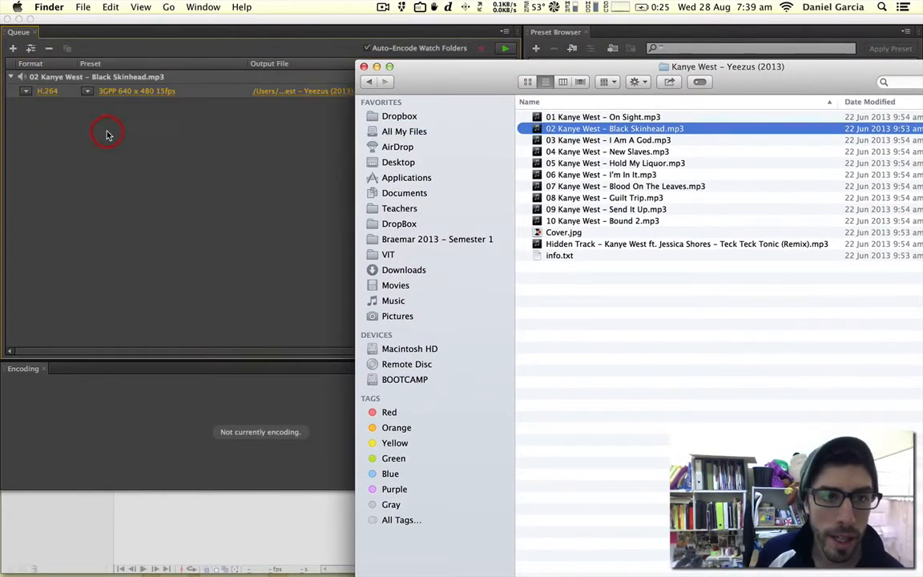
click(189, 199)
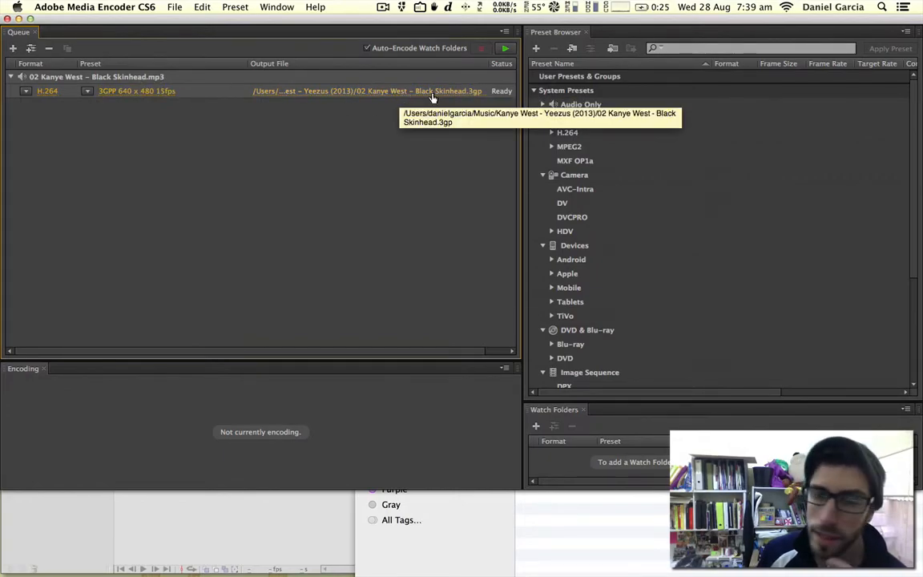
- Set the queued track's output format to MP3 with the MP3 128kbps preset and encode it
click(25, 91)
click(42, 150)
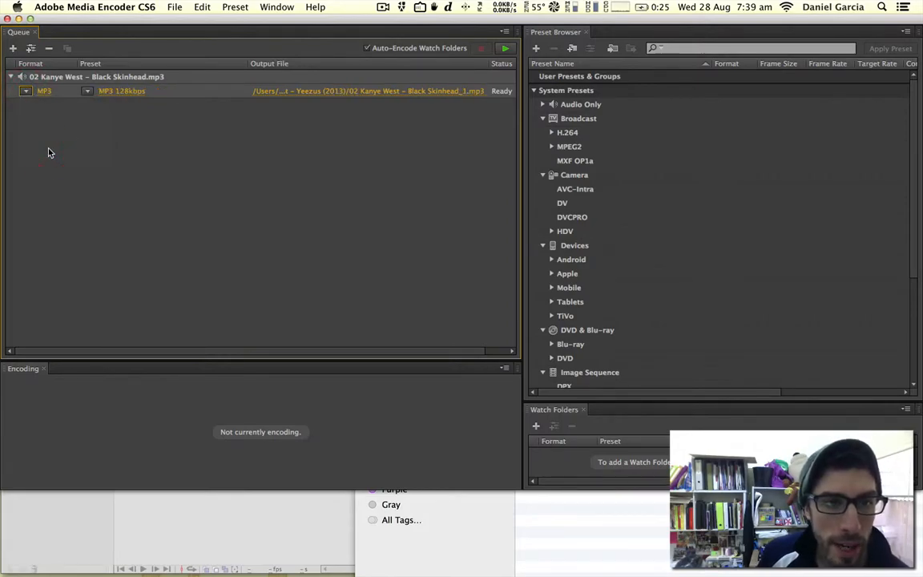
click(86, 92)
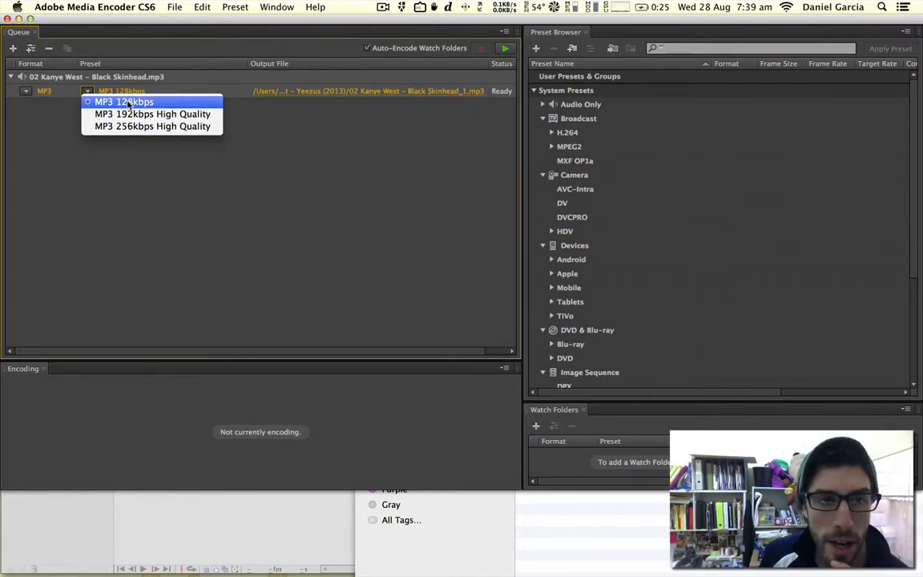
click(301, 117)
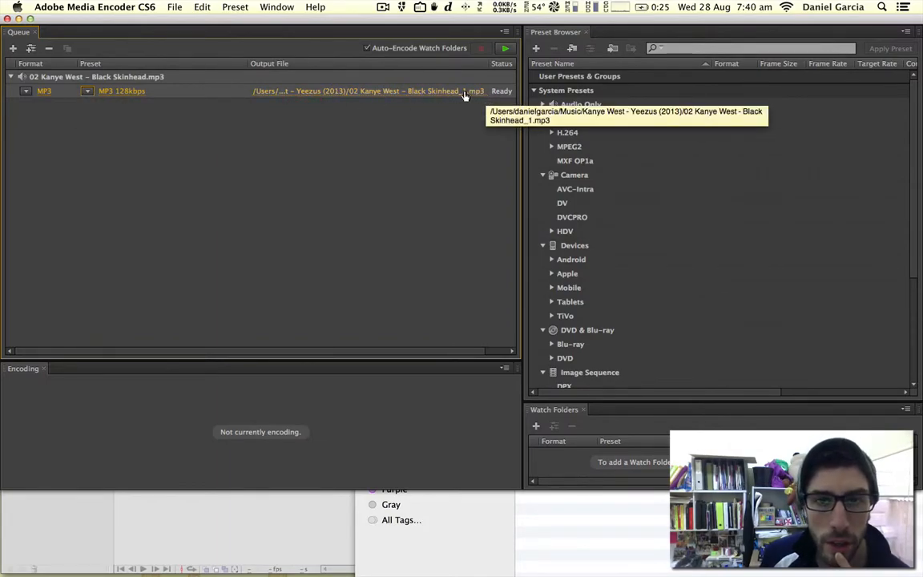
click(505, 49)
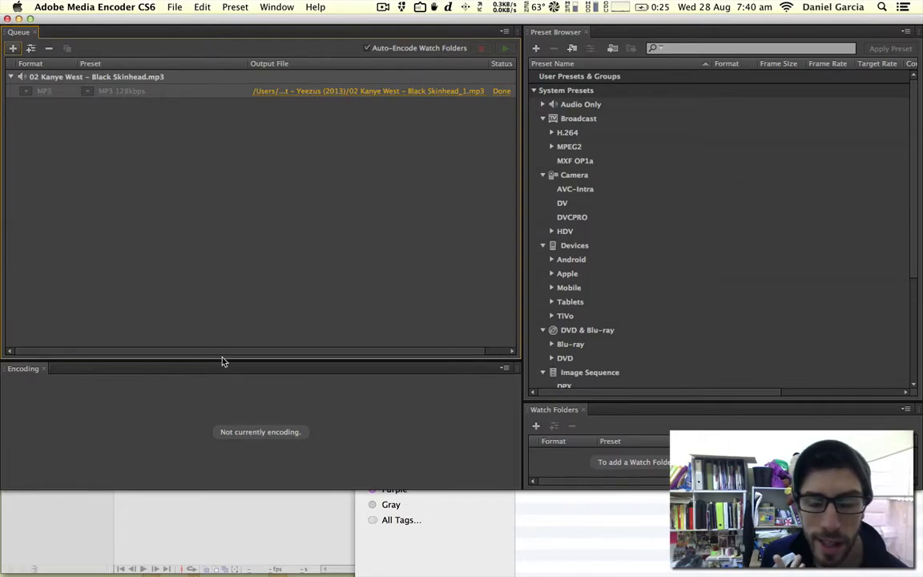
- Find the encoded "02 Kanye West - Black Skinhead_1.mp3" in the Yeezus folder and compare its file size with the original's
click(572, 529)
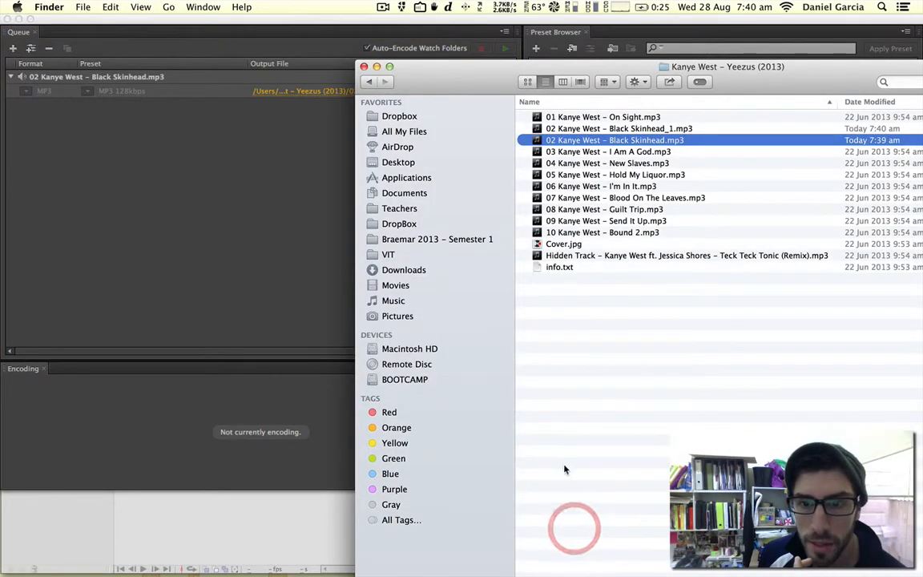
click(666, 127)
drag(688, 74, 500, 81)
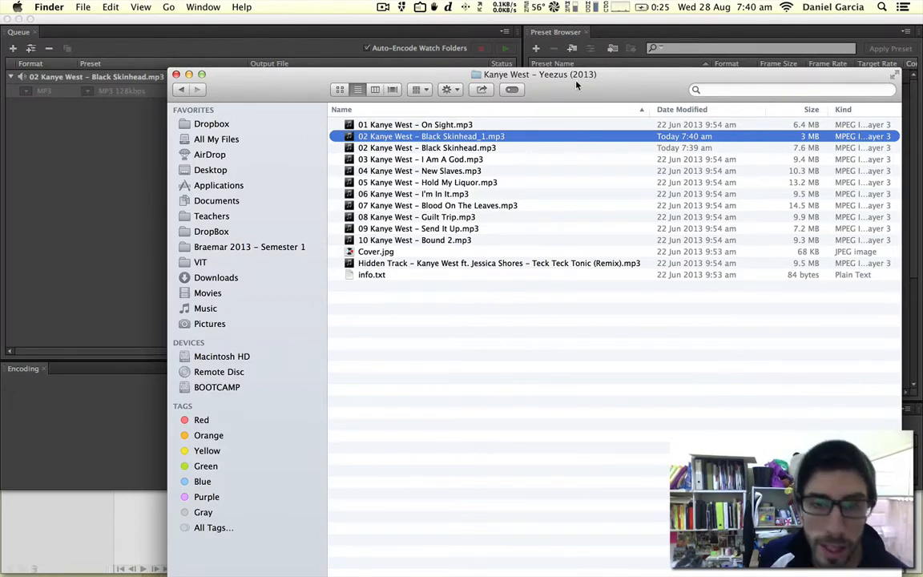
drag(575, 83, 651, 95)
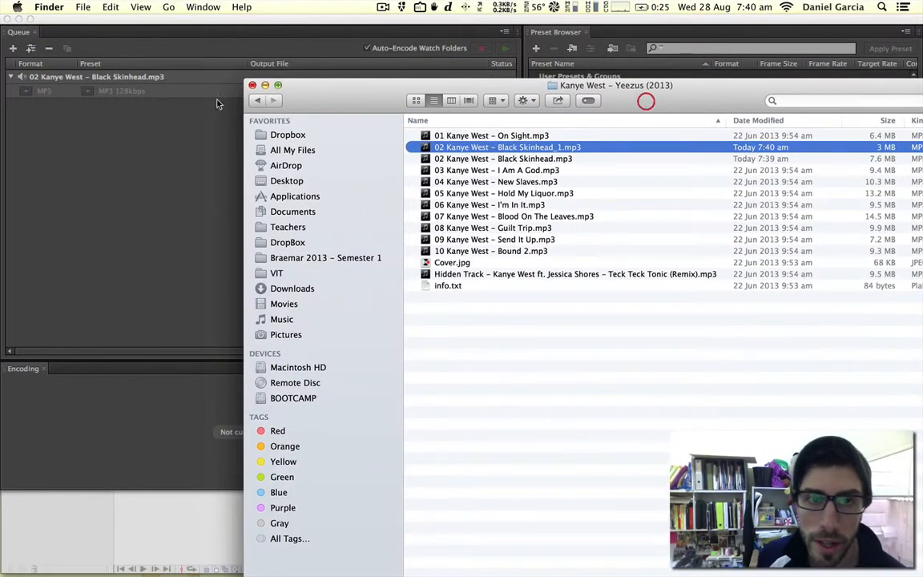
- Close Adobe Media Encoder, switch to Flash Professional and create a new ActionScript 2.0 document
click(143, 190)
click(7, 19)
click(95, 249)
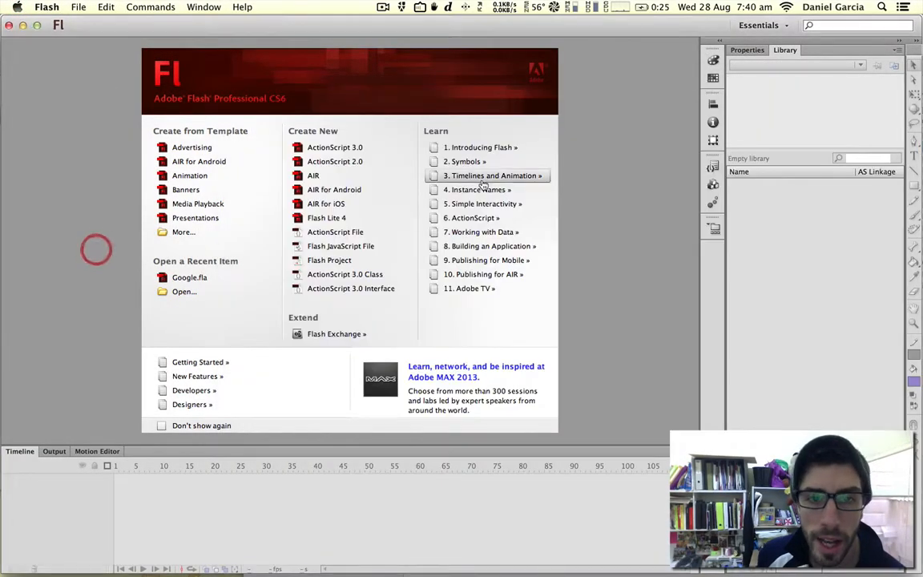
click(331, 162)
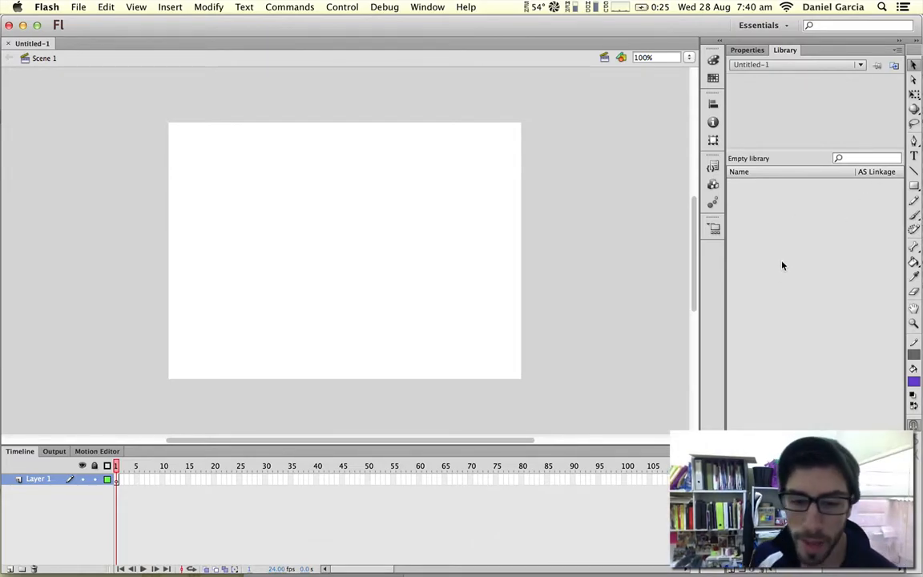
- Import "02 Kanye West - Black Skinhead_1.mp3" from the Yeezus folder into the document's library
click(94, 563)
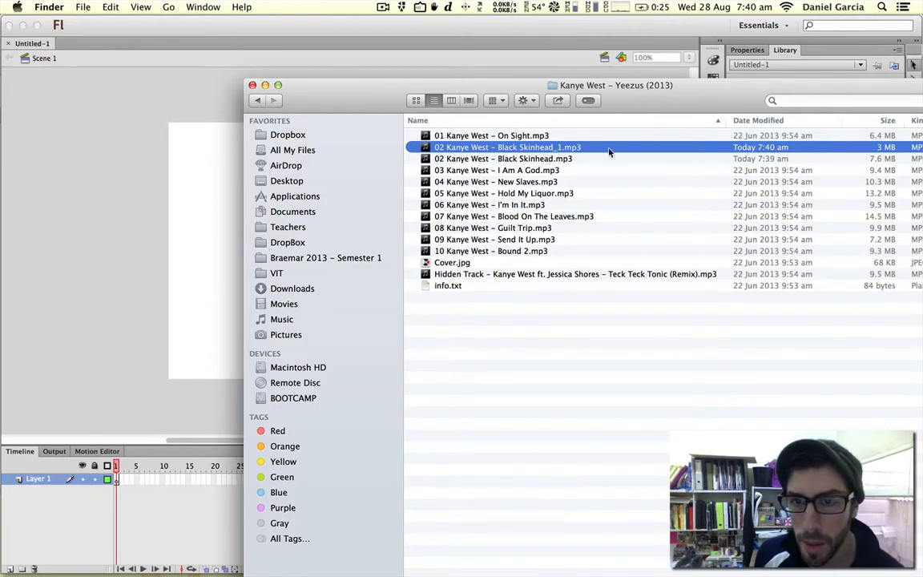
drag(705, 102, 387, 165)
drag(297, 215, 820, 248)
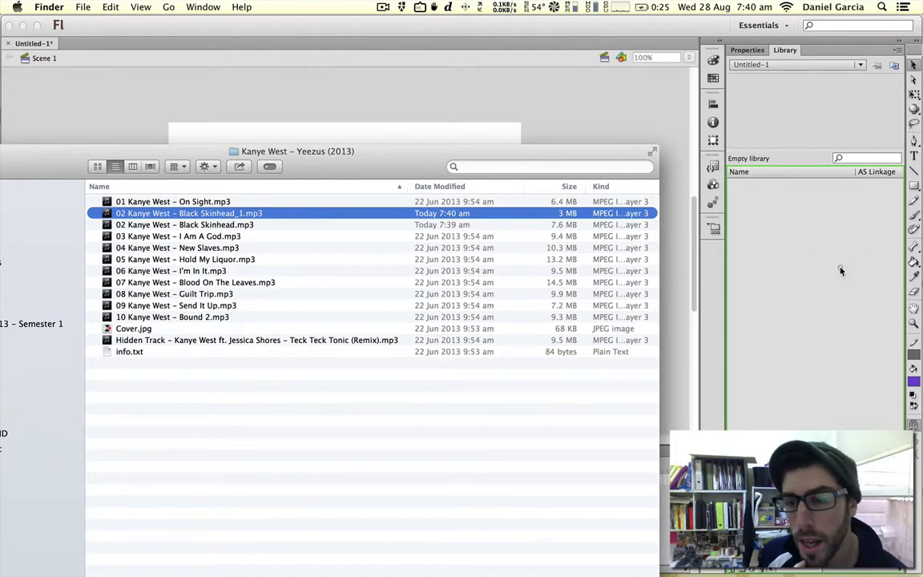
click(828, 290)
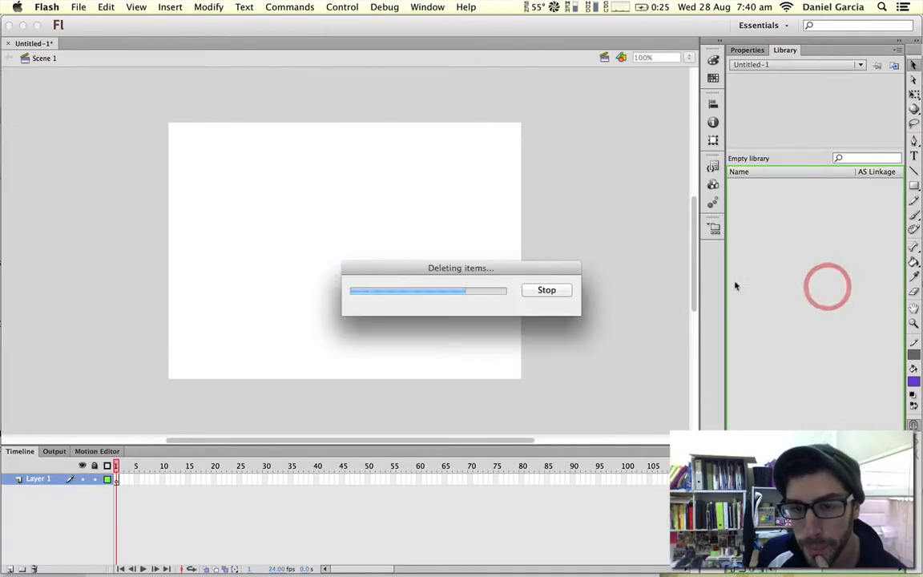
click(791, 189)
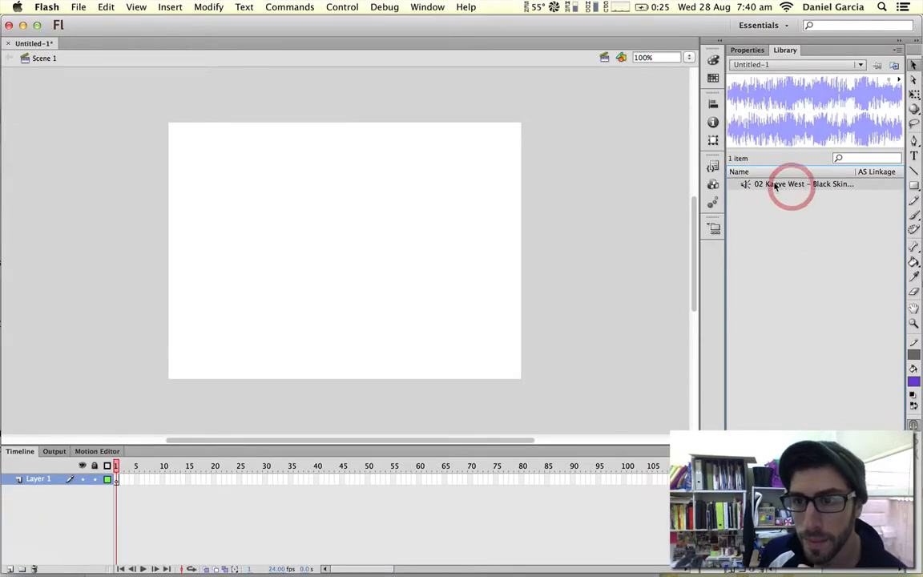
- Open the imported track's sound properties, test its playback, stop it and close the dialog
click(741, 187)
double_click(742, 187)
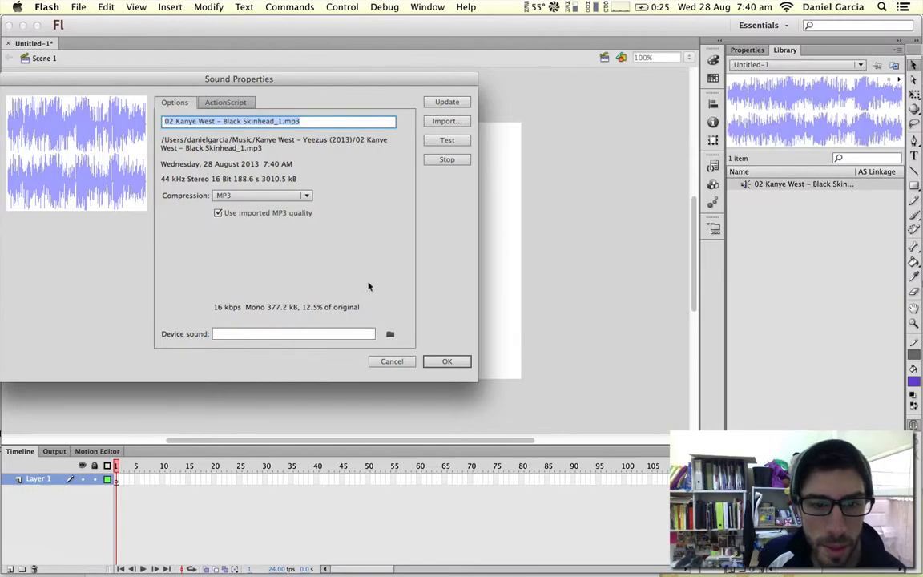
click(440, 141)
key(XF86AudioRaiseVolume)
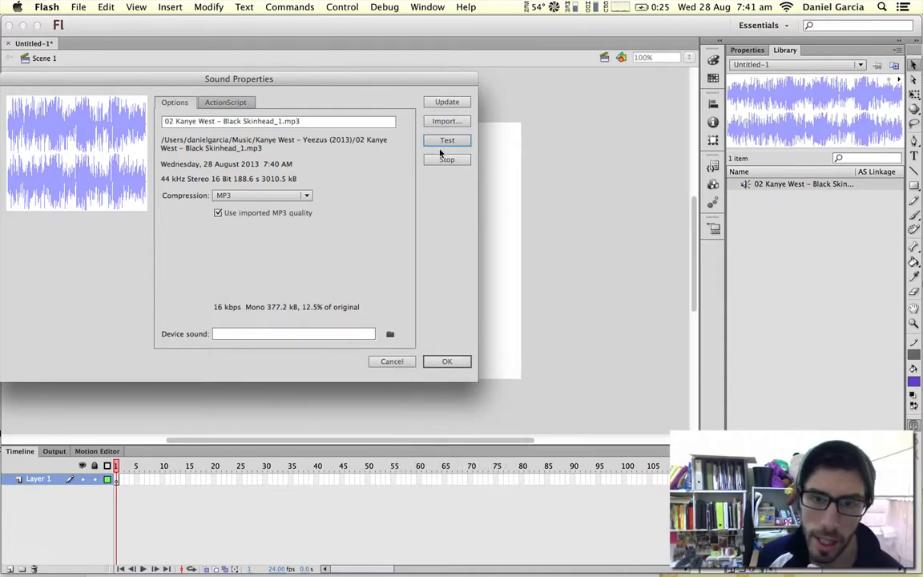
click(446, 160)
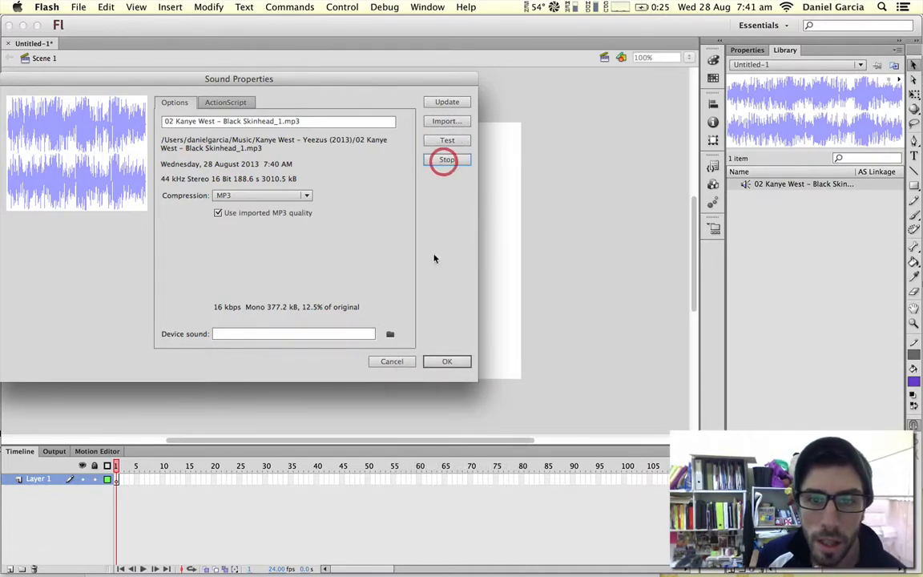
click(445, 362)
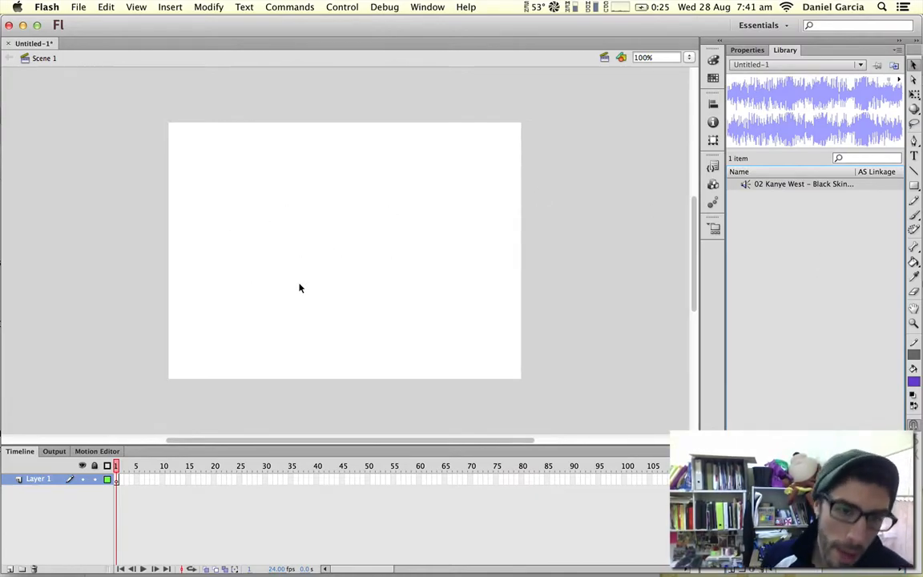
- Add a new timeline layer below Layer 1 and name it "Muisc"
click(11, 569)
drag(33, 480, 37, 491)
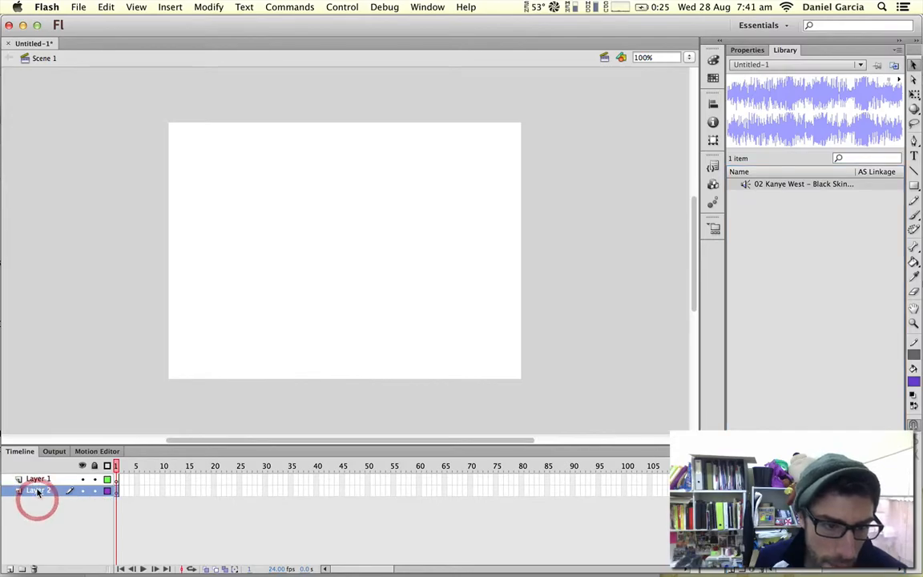
double_click(37, 490)
text(Muisc)
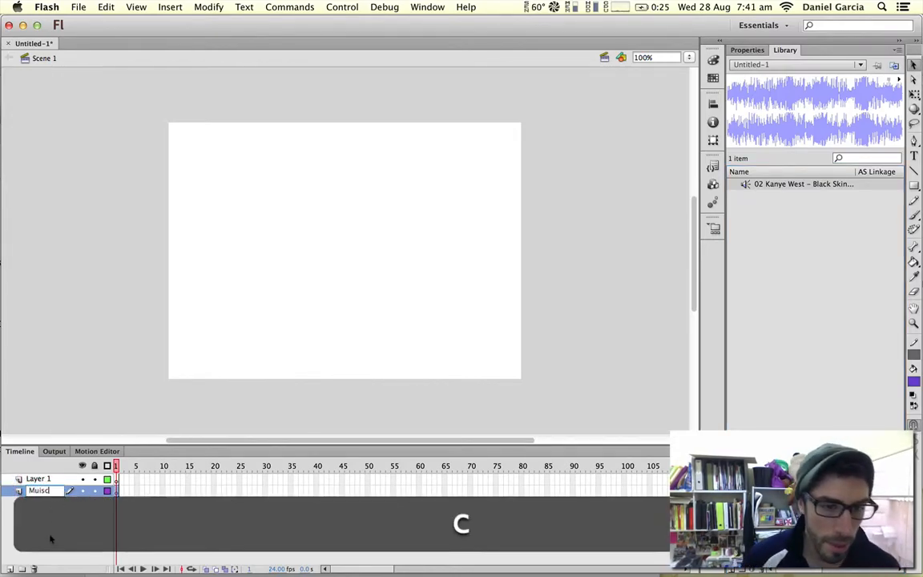
click(50, 539)
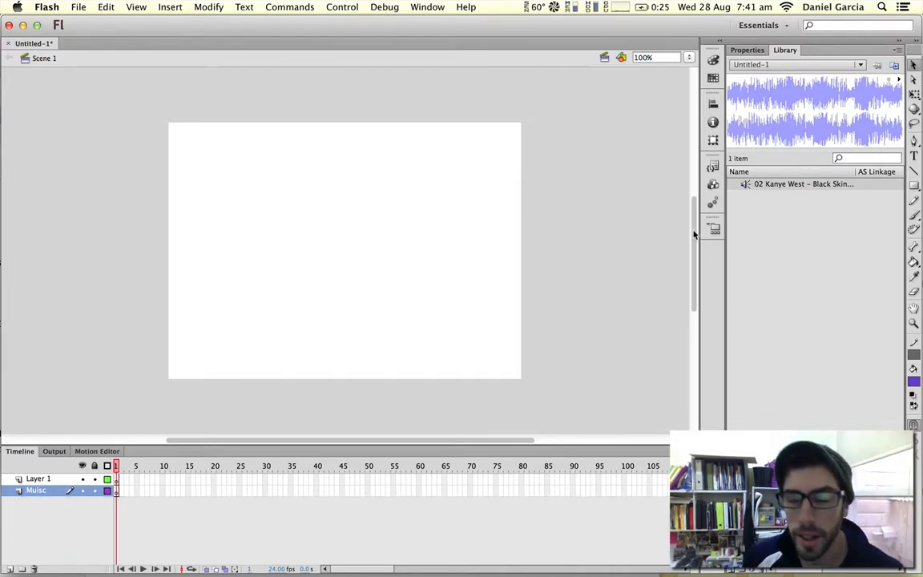
- Place the library sound on the stage in the Muisc layer and insert a frame at frame 612
drag(767, 182, 274, 255)
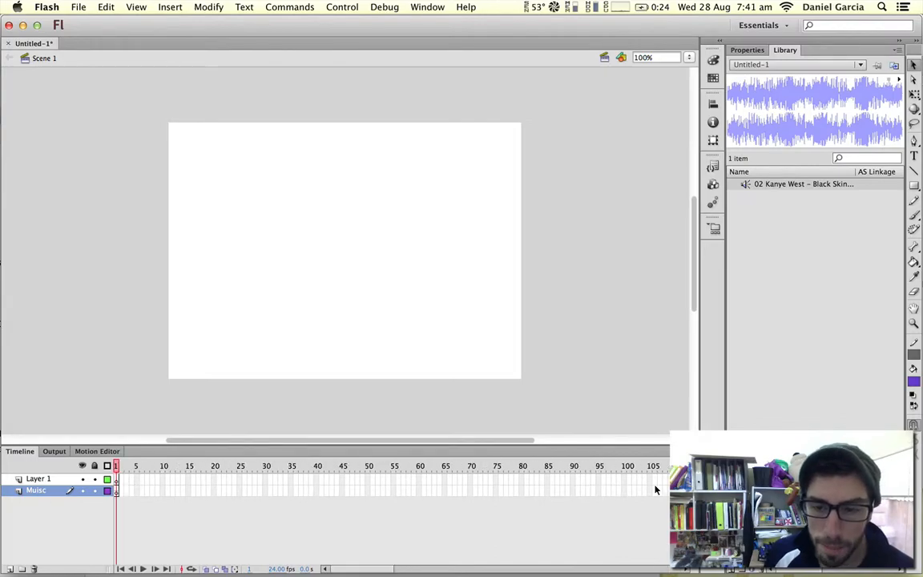
scroll(612, 493, right, 15)
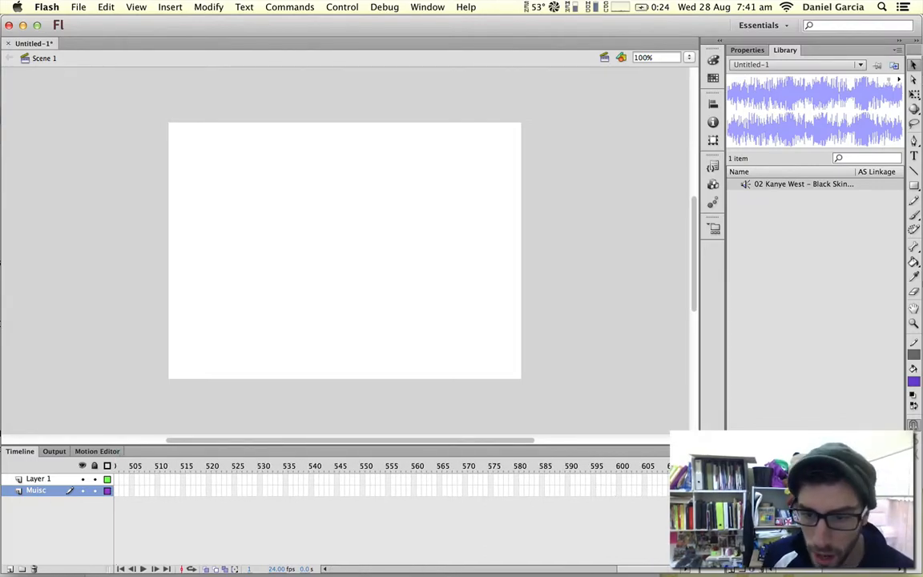
right_click(679, 490)
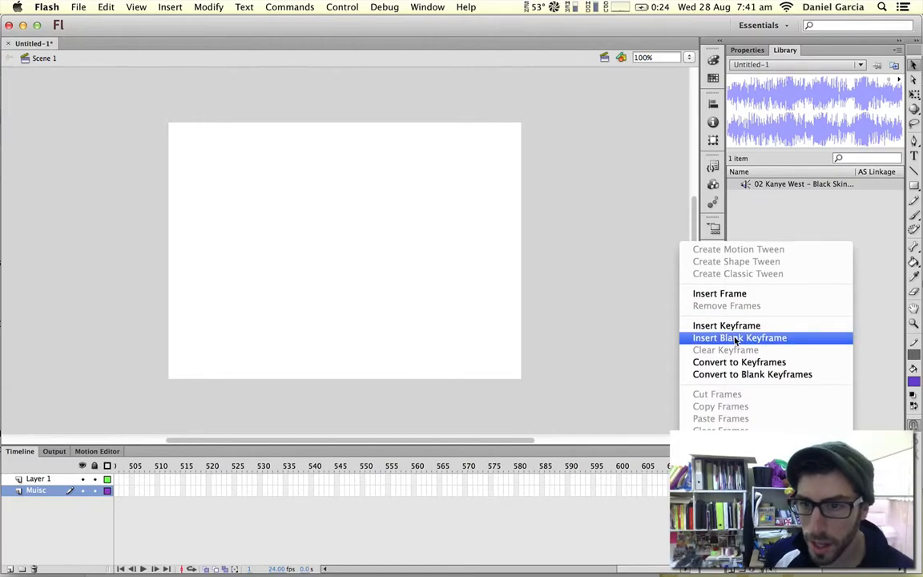
click(733, 296)
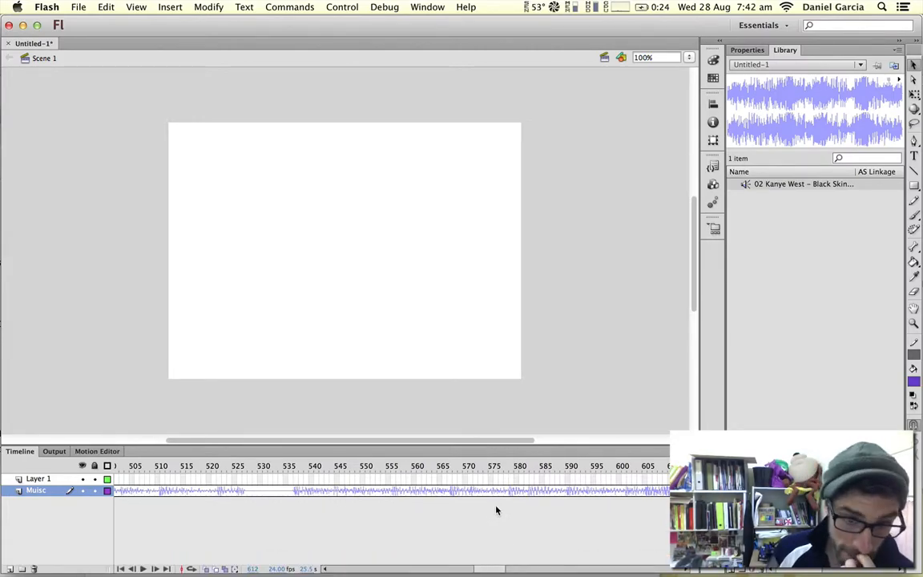
- Extend the sound on the Muisc layer by inserting frames at frame 1224 and at frame 1836
drag(489, 569, 651, 570)
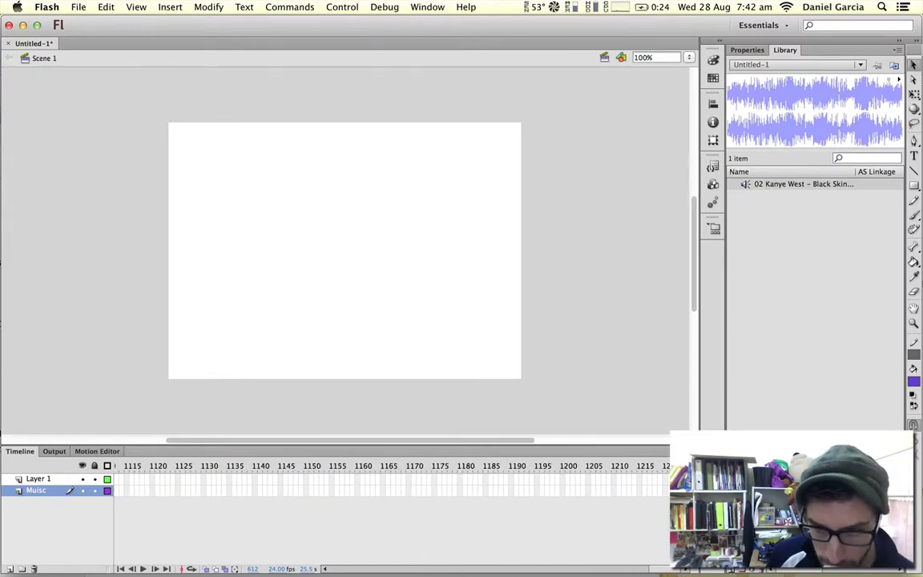
right_click(686, 491)
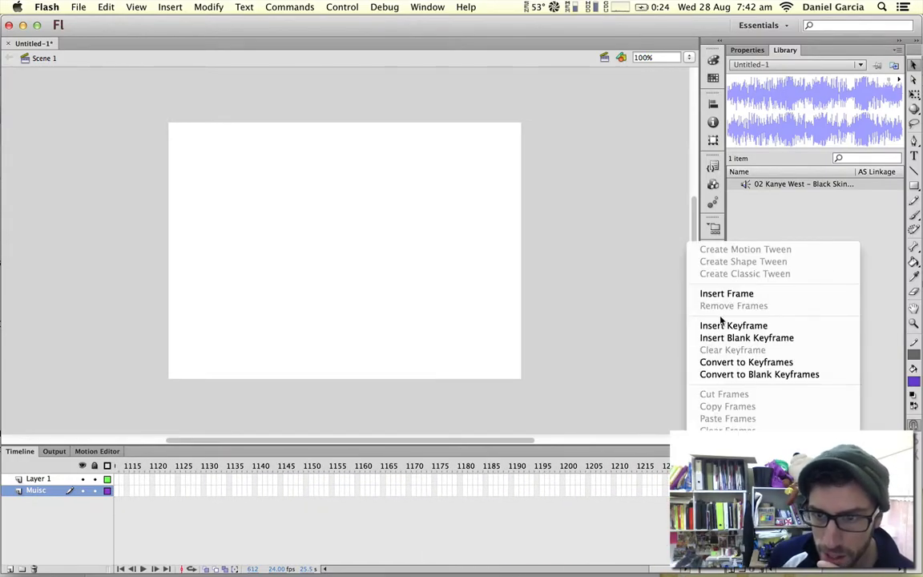
click(731, 294)
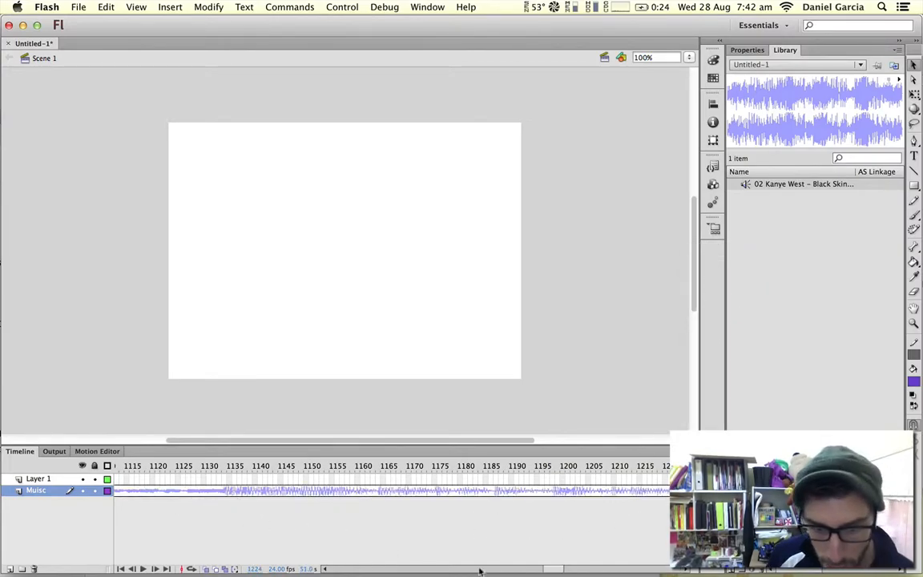
drag(553, 568, 662, 568)
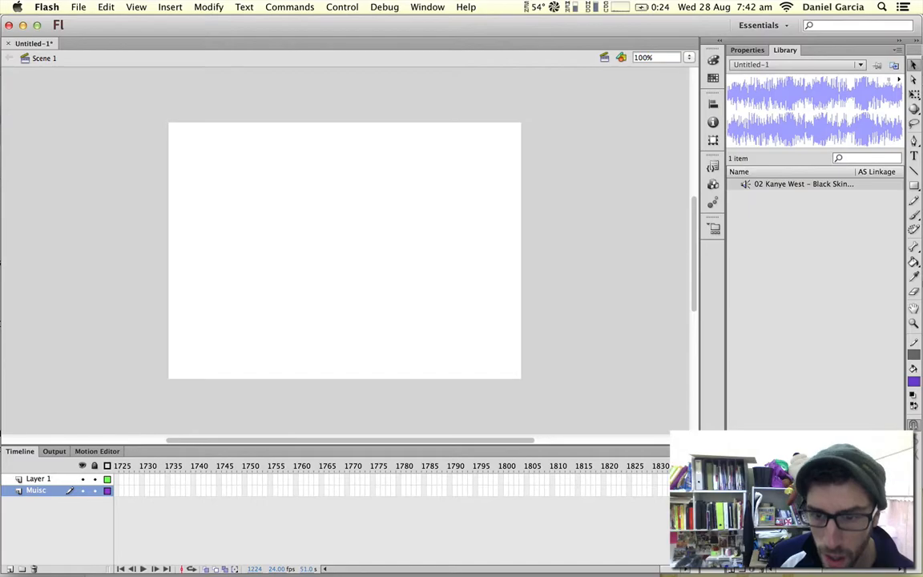
right_click(684, 491)
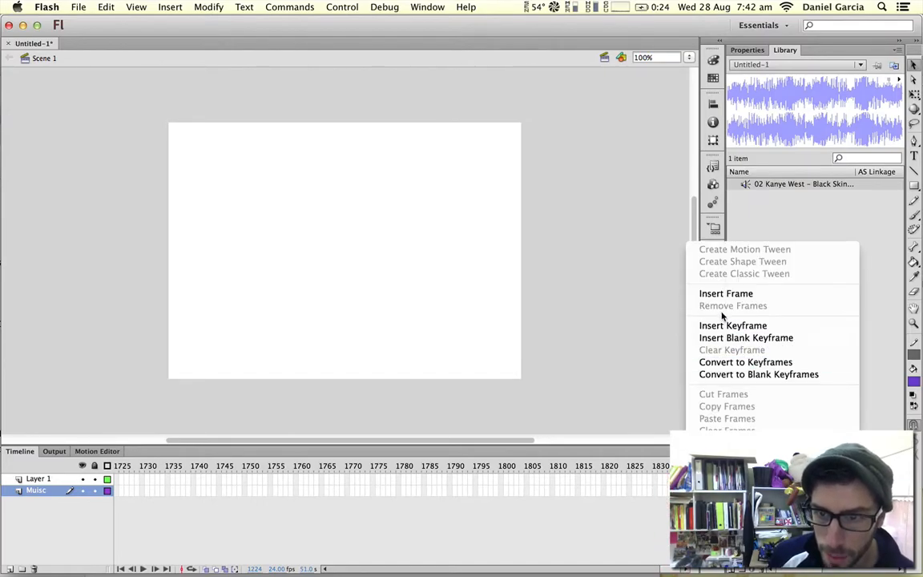
click(703, 294)
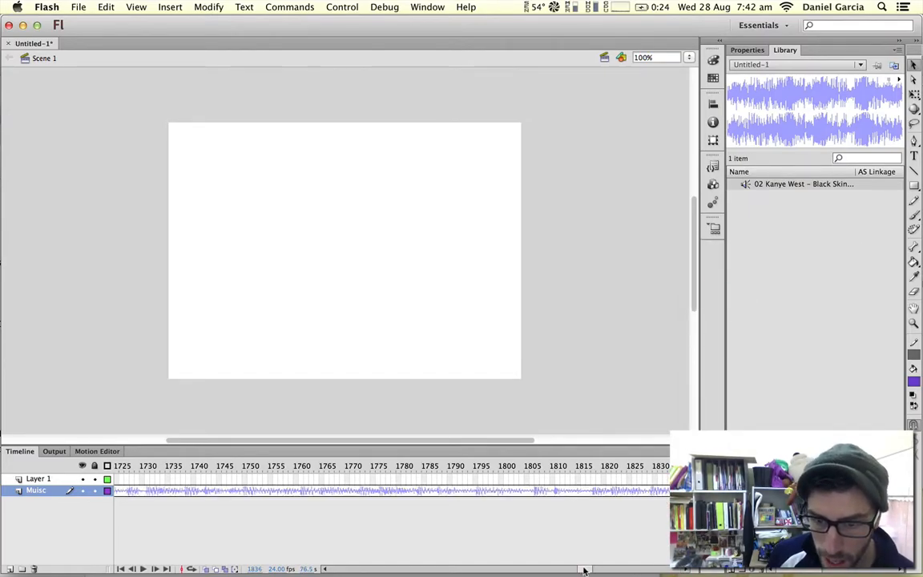
- Extend the sound on the Muisc layer further by inserting frames at frame 2448 and at frame 3060
drag(583, 569, 675, 569)
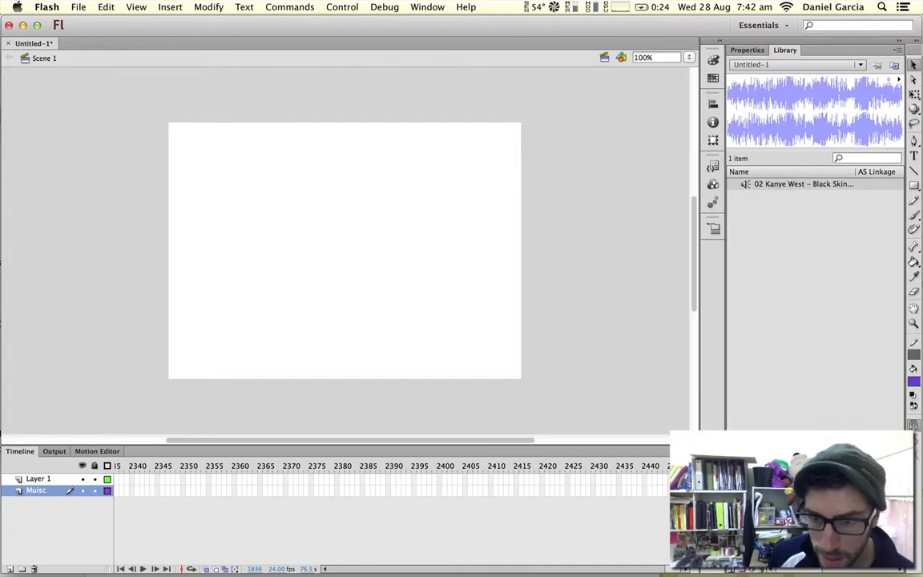
right_click(686, 490)
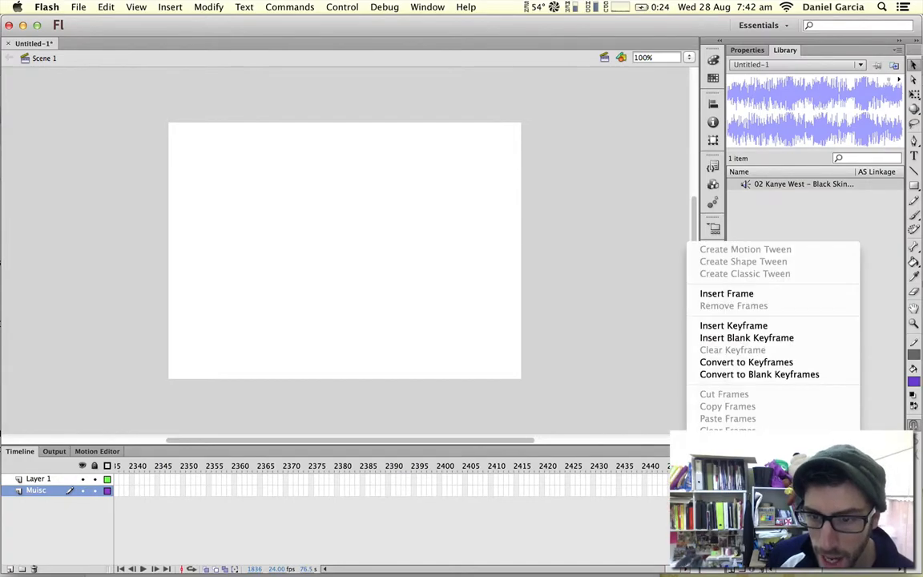
click(708, 291)
drag(600, 571, 672, 550)
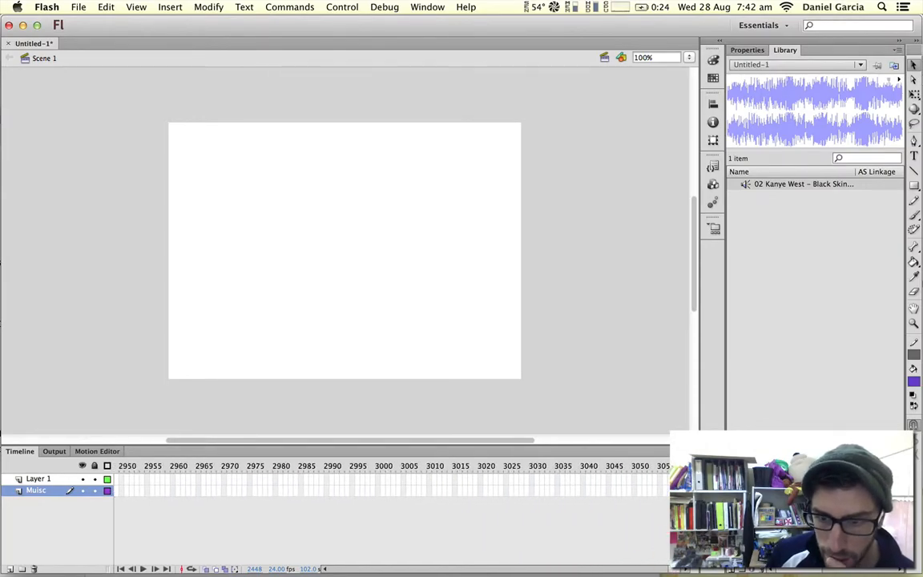
right_click(686, 490)
click(707, 292)
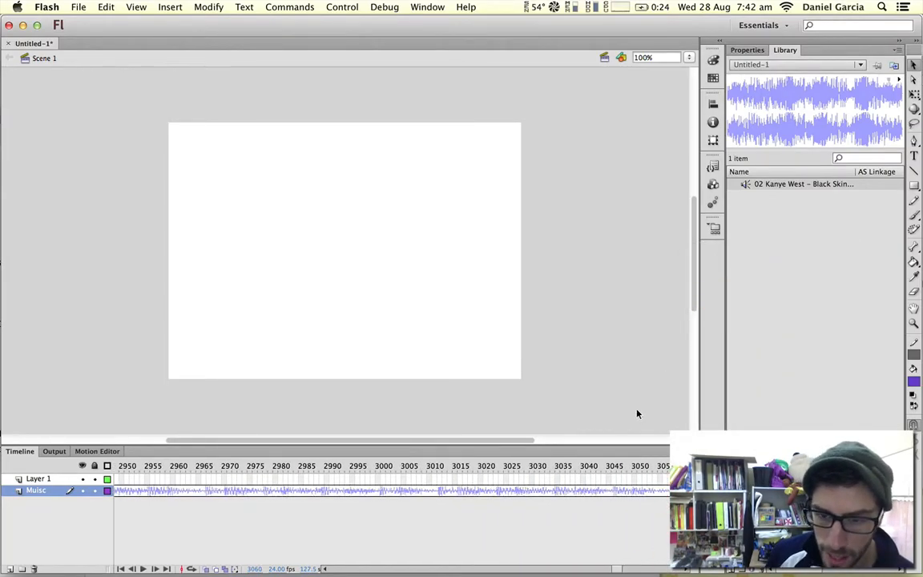
- Examine the Muisc layer's waveform at frame 3050 and, back near the timeline's start, at frames 60, 107 and 43
click(633, 491)
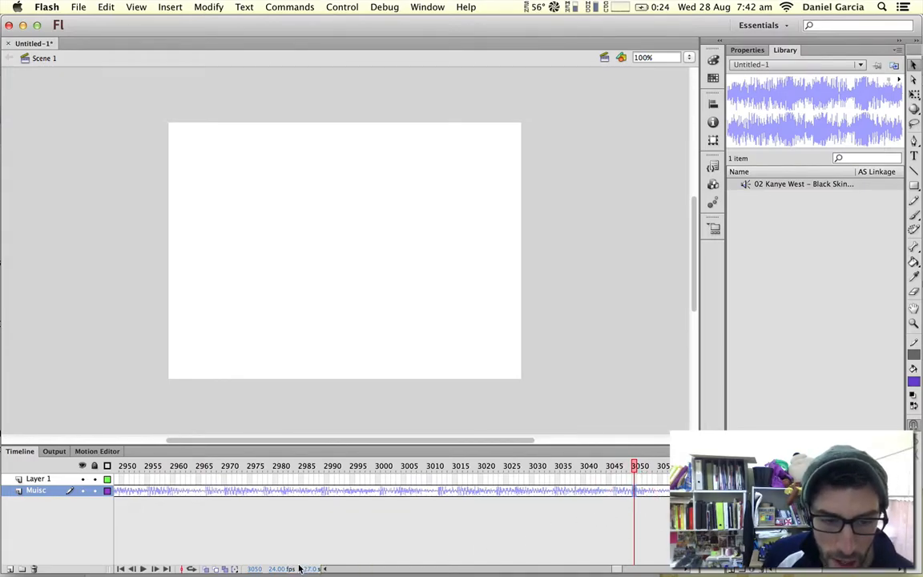
drag(618, 569, 328, 568)
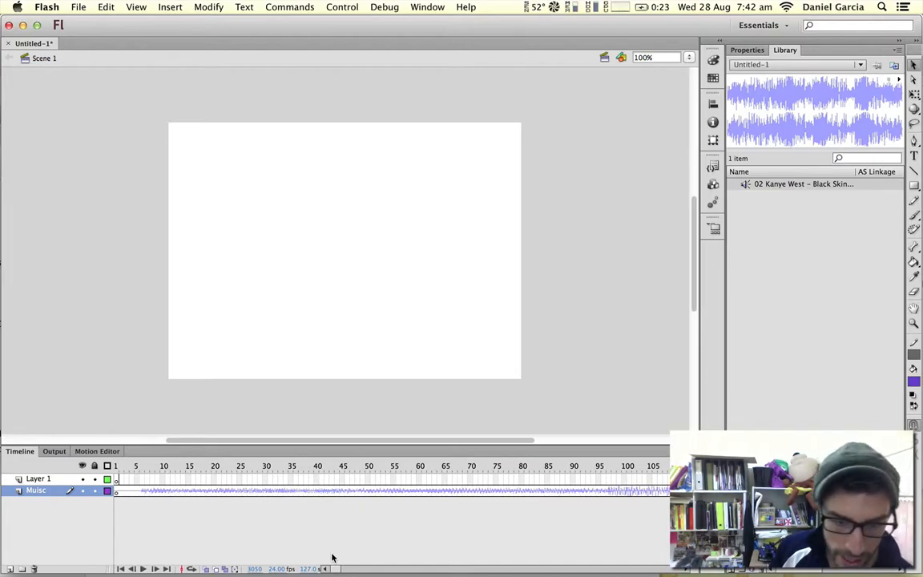
drag(394, 494, 420, 490)
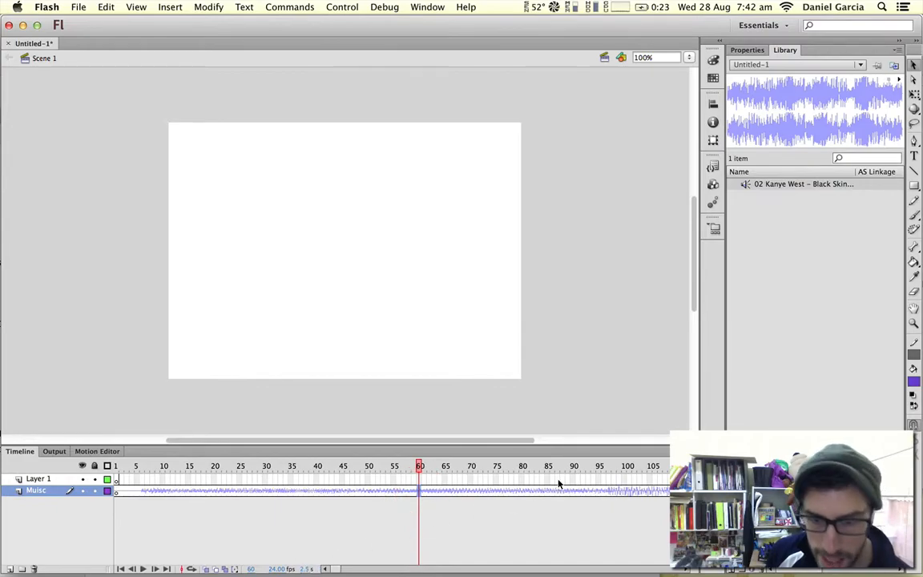
drag(560, 490, 659, 491)
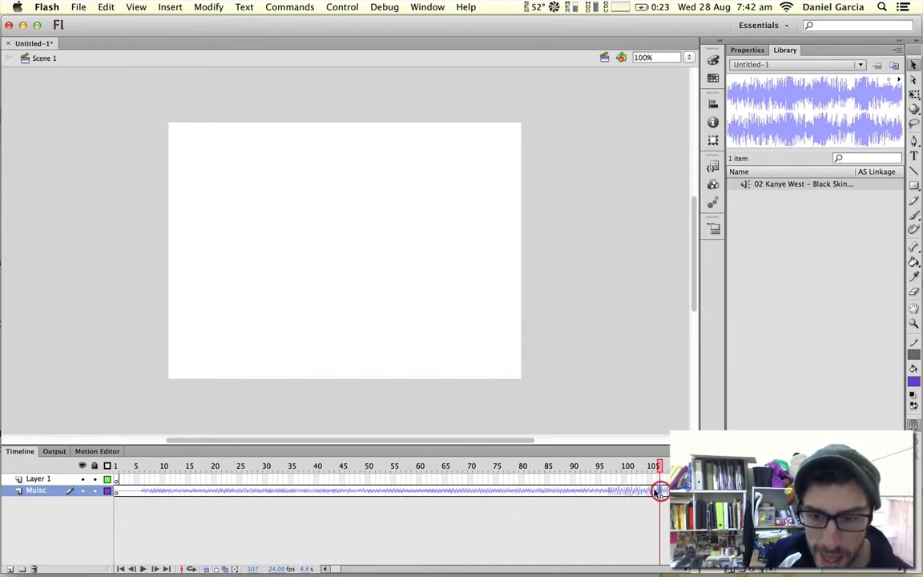
click(432, 491)
click(332, 491)
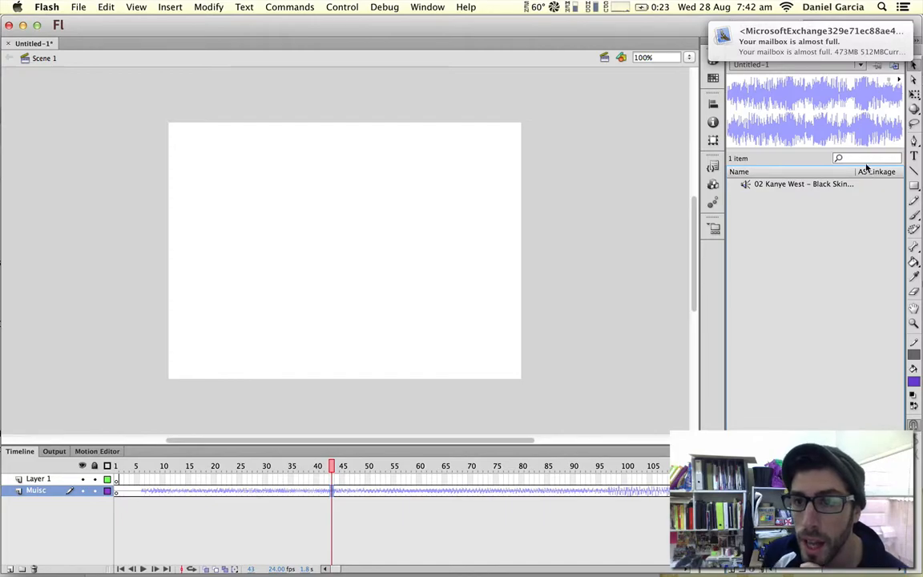
- Delete the mailbox notification and create a new symbol in the library with the default name Symbol 1
mouse_move(889, 32)
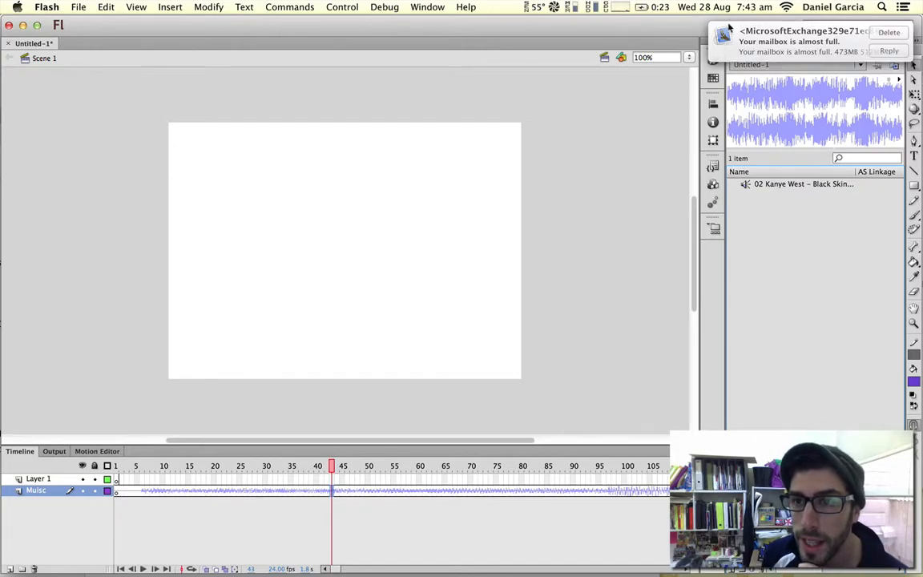
click(889, 32)
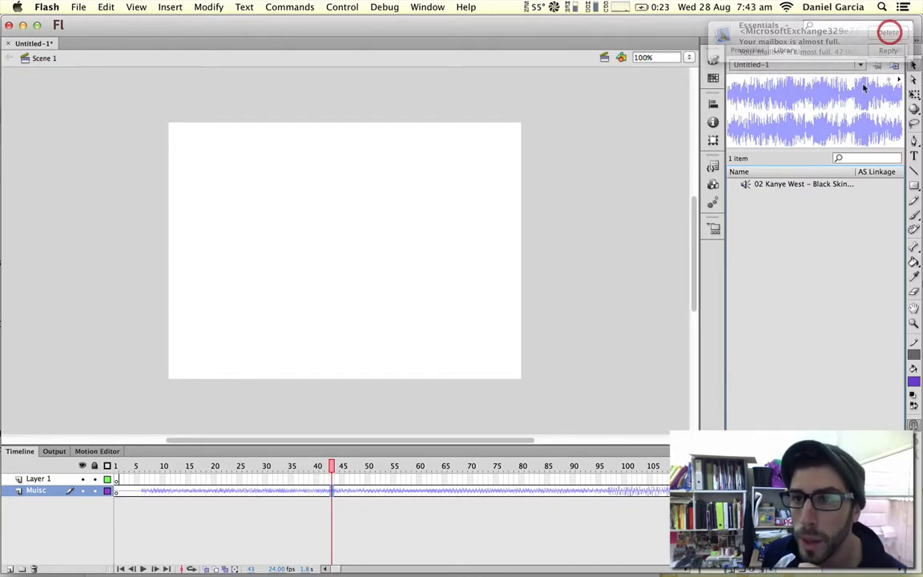
right_click(820, 206)
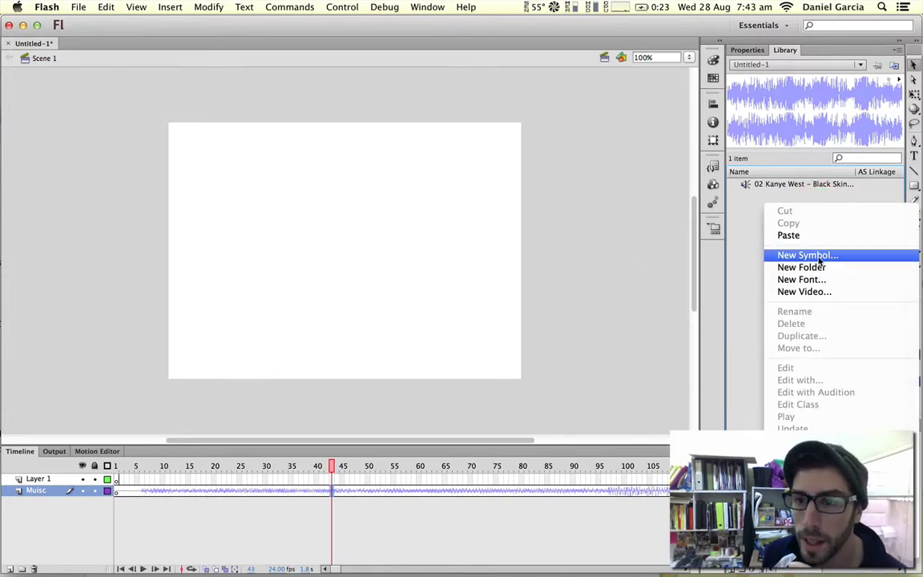
click(818, 253)
click(386, 111)
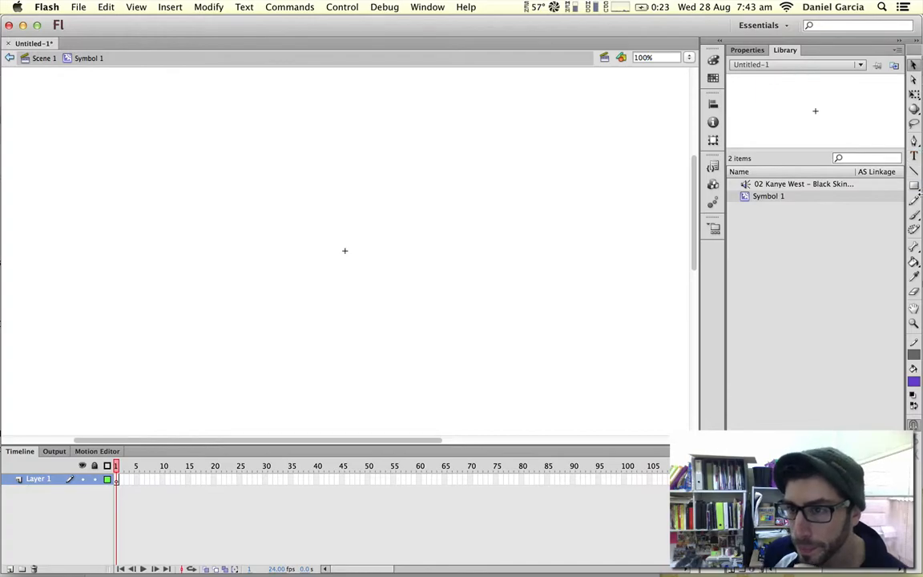
- Paint a stick figure in Symbol 1 with the Brush tool: a round smiling head with two eyes, a body, arms and legs
click(915, 215)
mouse_move(373, 137)
mouse_down()
mouse_move(258, 192)
mouse_move(398, 253)
mouse_move(395, 143)
mouse_move(369, 138)
mouse_up()
mouse_move(390, 200)
mouse_down()
mouse_move(366, 226)
mouse_move(302, 187)
mouse_up()
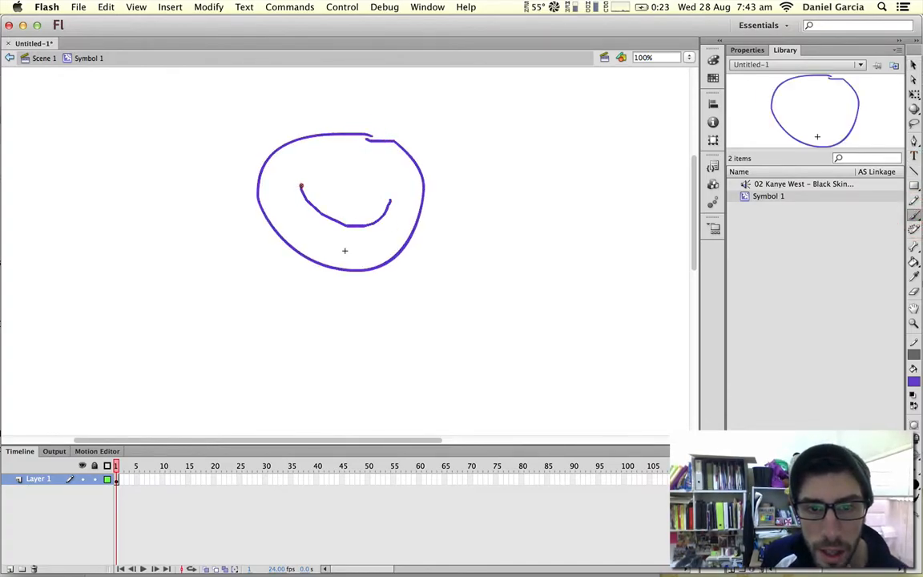
mouse_move(372, 169)
mouse_down()
mouse_move(338, 173)
mouse_move(330, 160)
mouse_up()
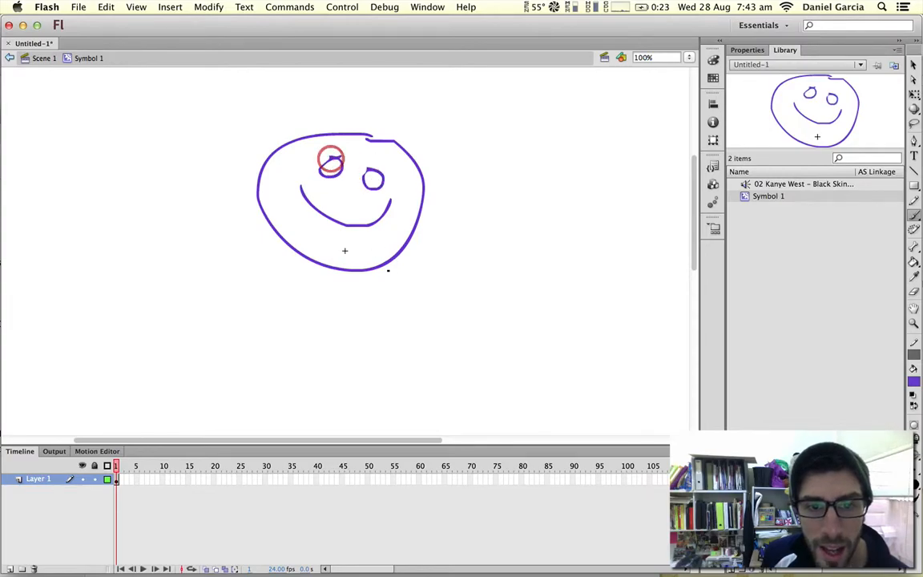
drag(347, 346, 346, 347)
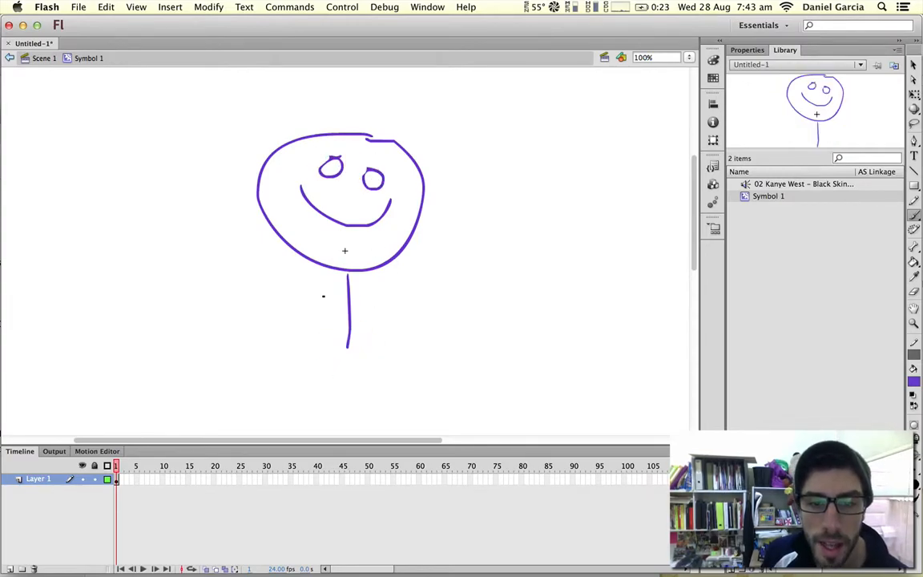
drag(323, 297, 380, 295)
drag(347, 346, 390, 388)
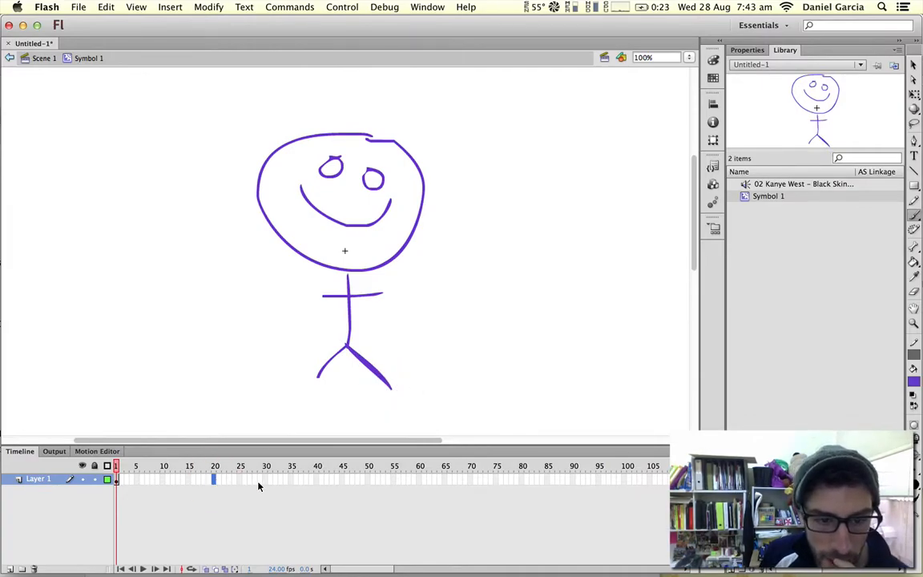
- Insert a keyframe at frame 15 on the symbol's Layer 1
click(185, 479)
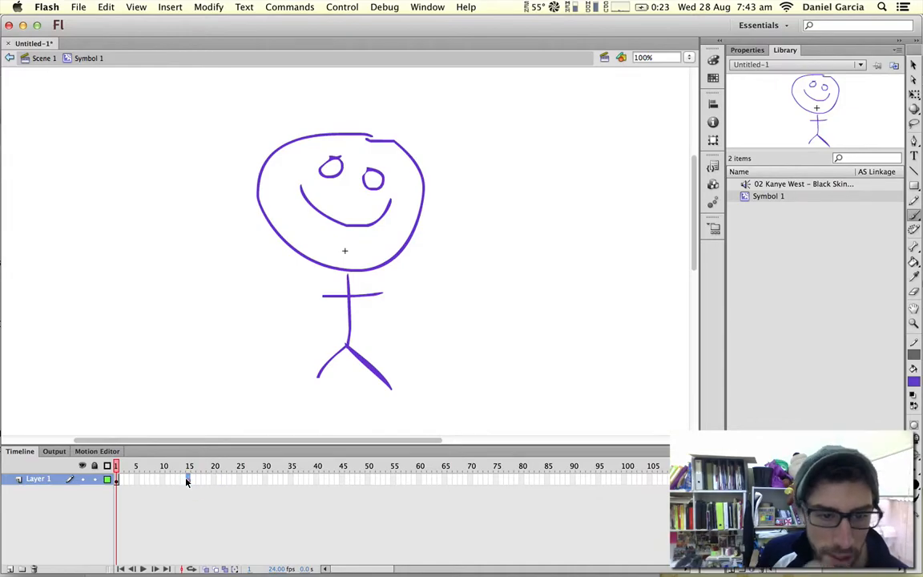
right_click(186, 479)
click(235, 325)
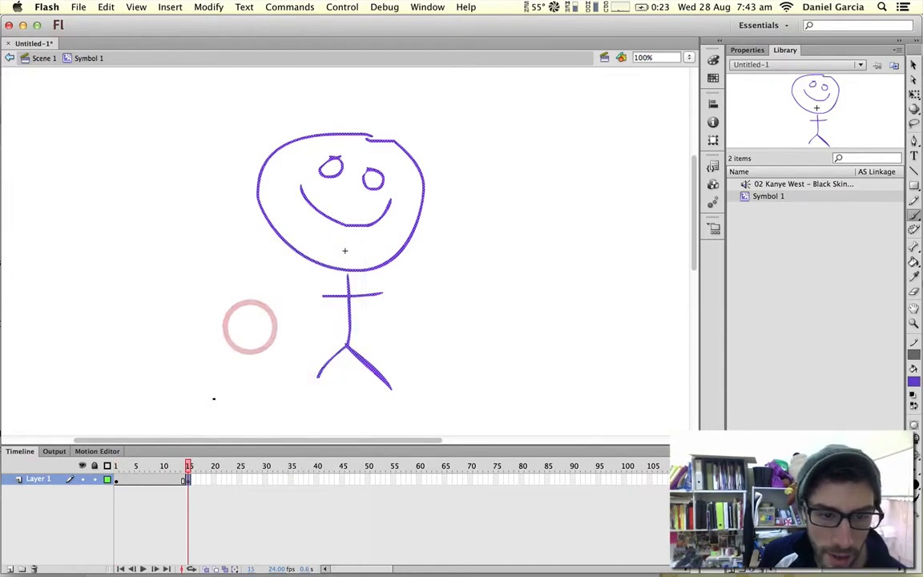
key(e)
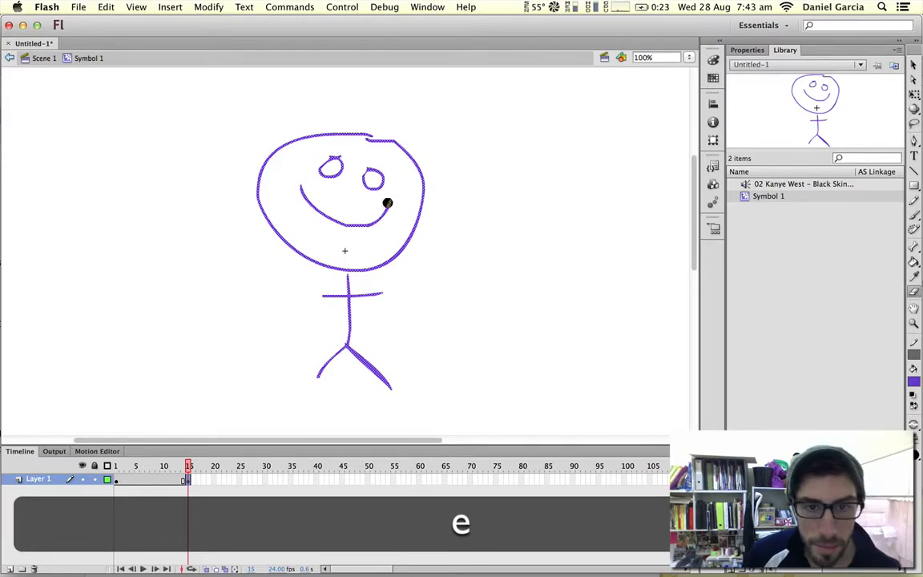
drag(365, 227, 312, 199)
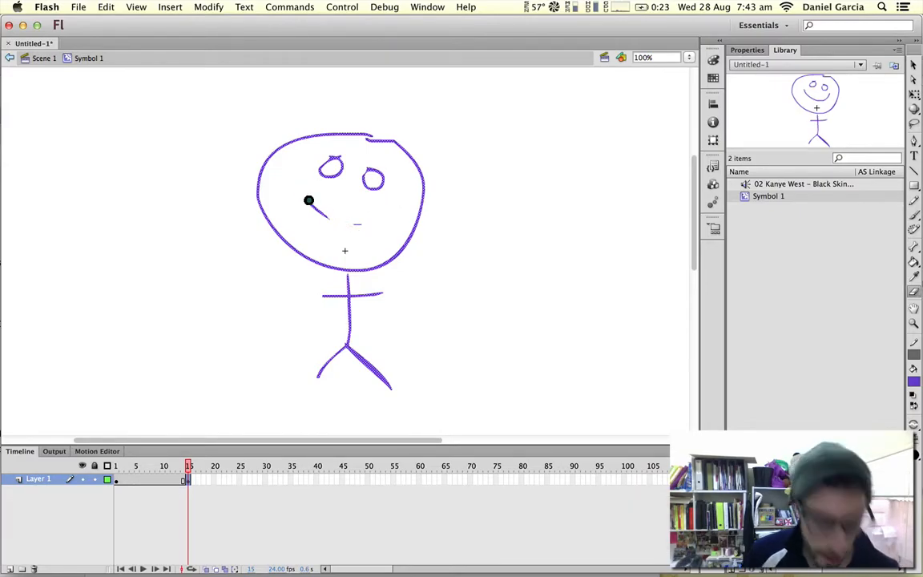
key(super+z)
- Paint a tongue, eyebrows and pupils on the figure's face at frame 15 with the Brush tool and compare it with the earlier frames
key(super+b)
key(b)
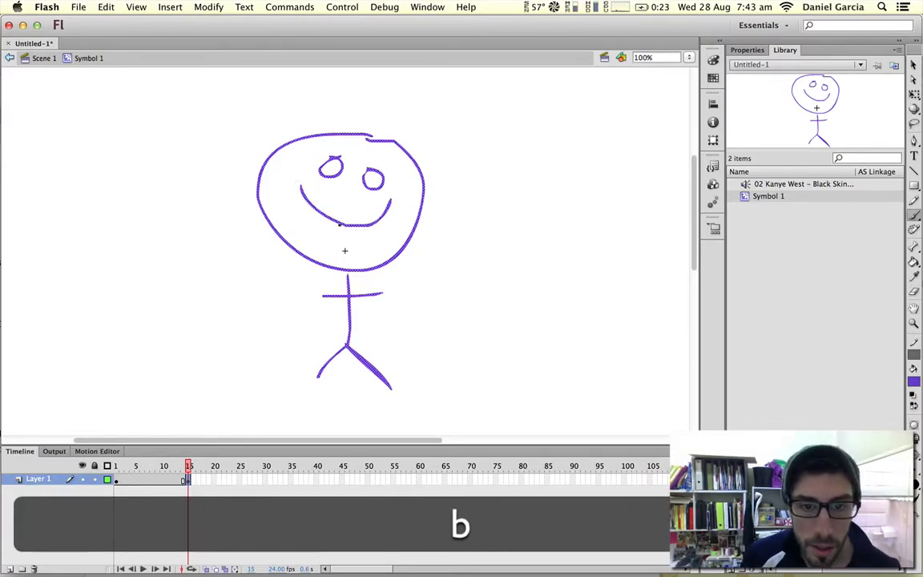
drag(376, 226, 377, 227)
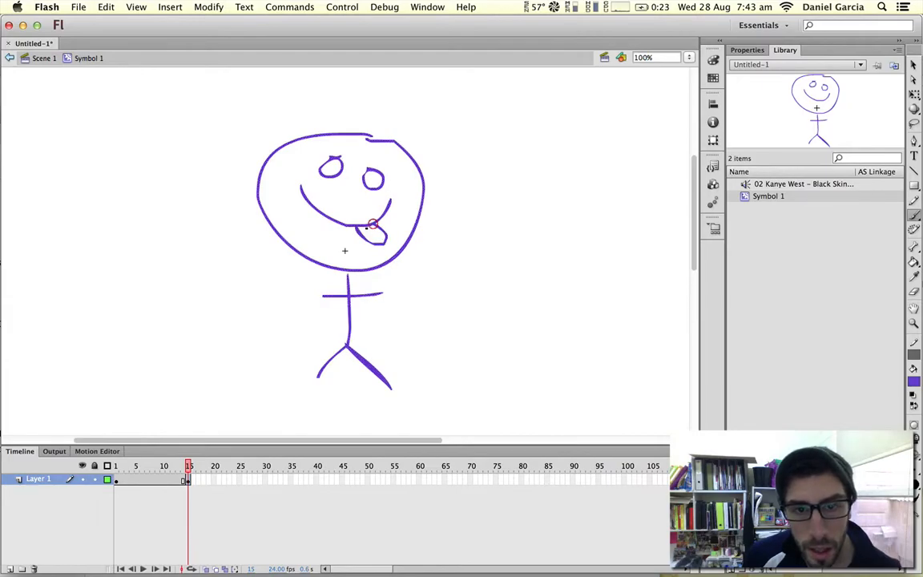
click(375, 240)
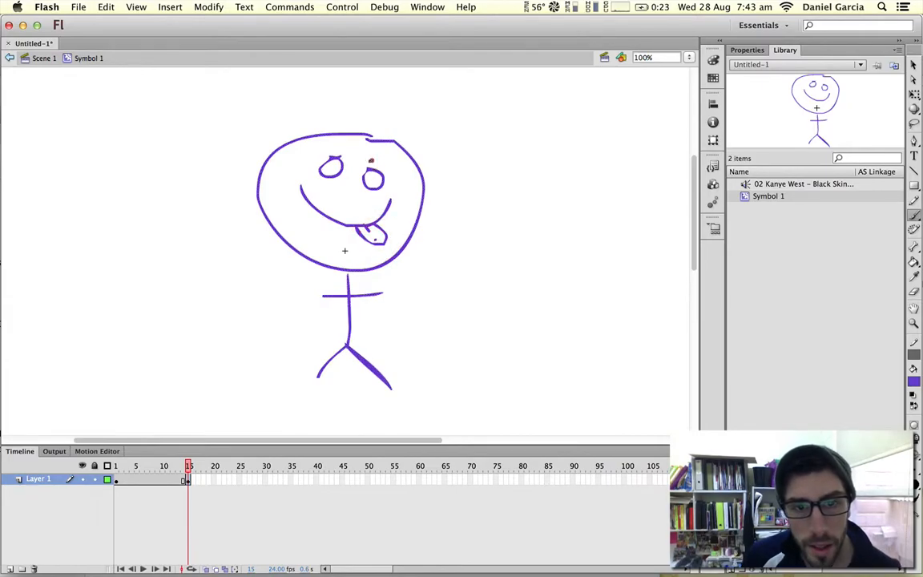
drag(351, 153, 335, 150)
click(372, 179)
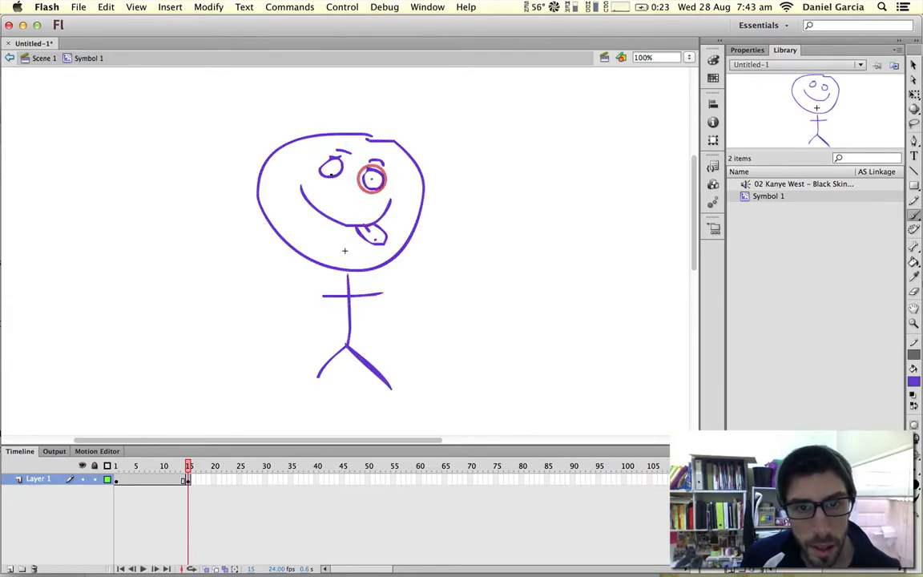
click(328, 170)
mouse_move(188, 468)
mouse_down()
mouse_move(175, 466)
mouse_move(201, 464)
mouse_up()
click(178, 465)
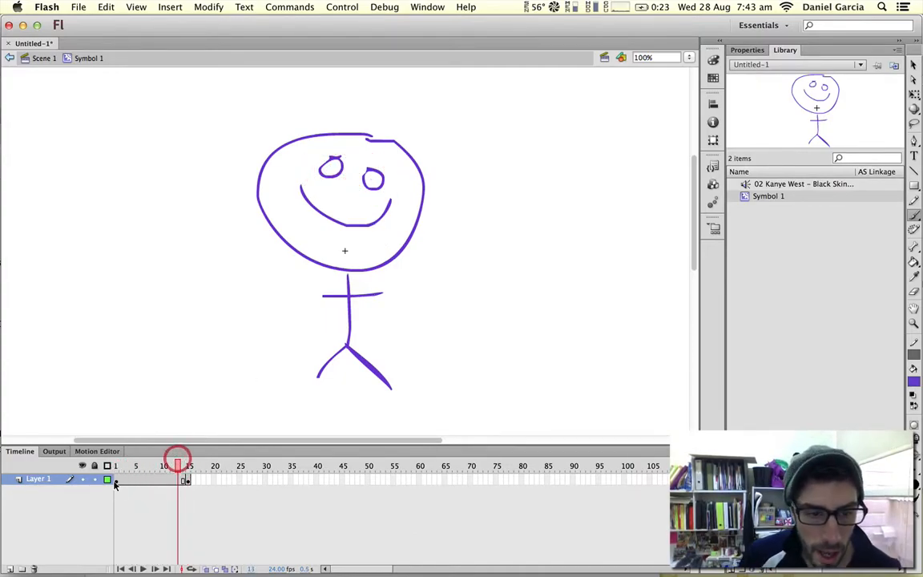
- Copy the symbol's first keyframe and paste it at frame 30 of Layer 1
click(115, 479)
click(216, 491)
right_click(114, 479)
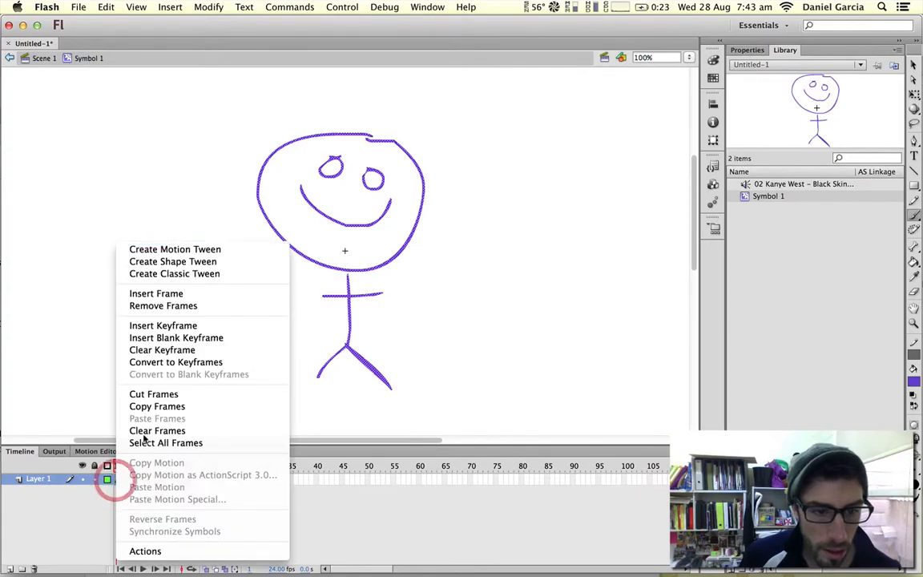
click(168, 407)
click(265, 478)
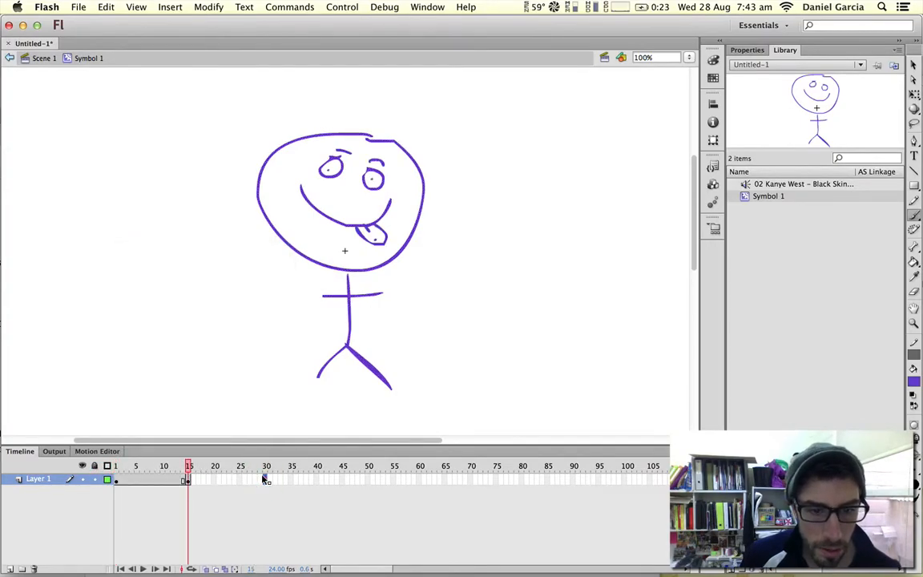
right_click(265, 479)
click(320, 419)
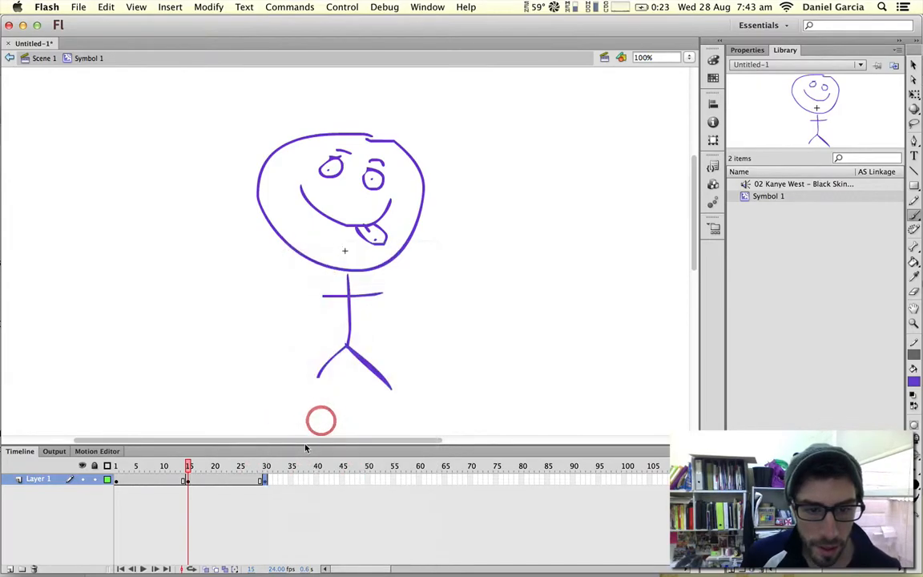
- Scrub back through the symbol's frames, return to Scene 1 and move its playhead to frame 49
drag(192, 467, 131, 468)
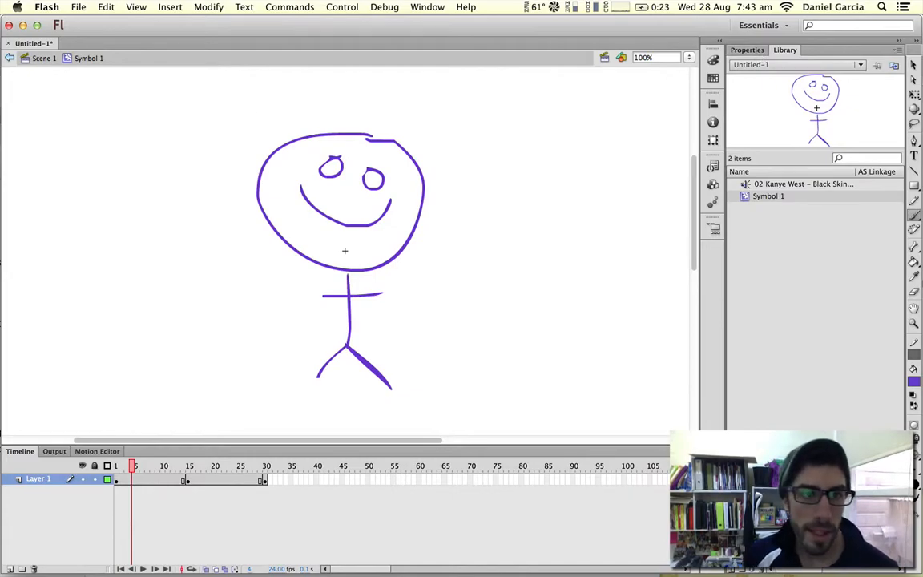
click(44, 58)
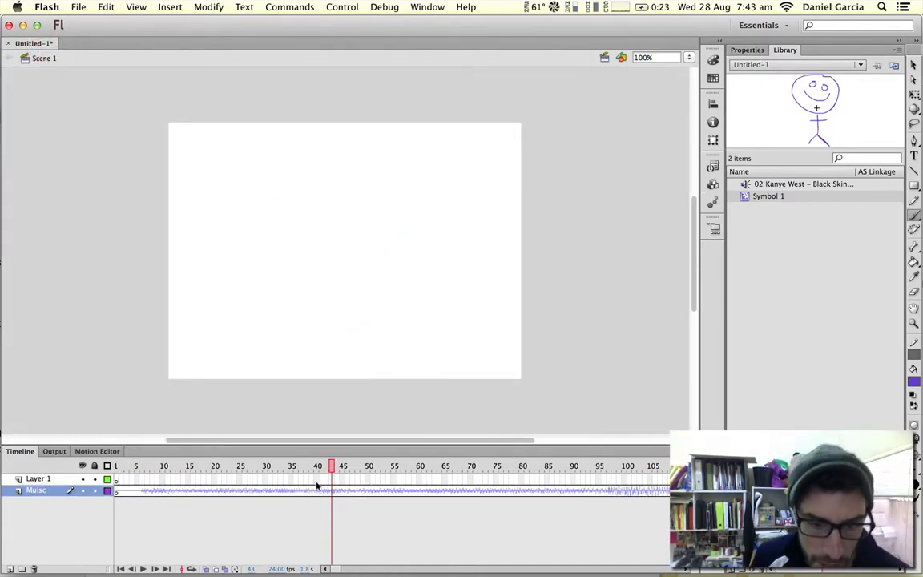
drag(330, 468, 365, 480)
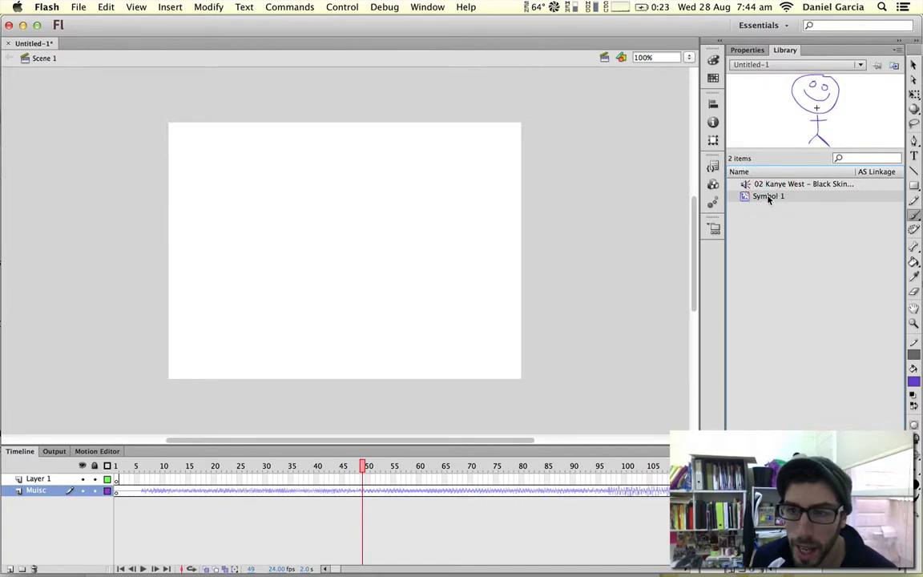
- Place Symbol 1 on the stage in the Muisc layer and undo the placement
drag(378, 234, 375, 229)
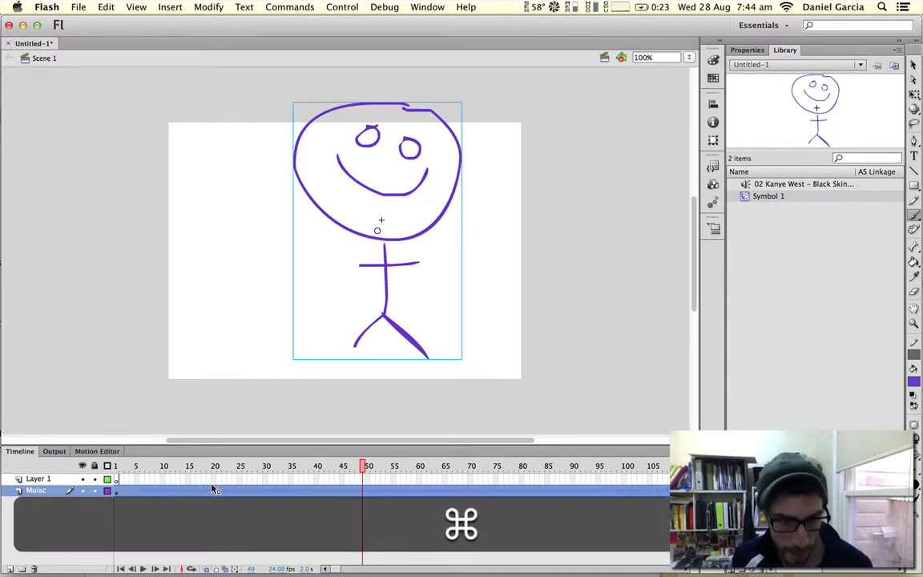
key(super+z)
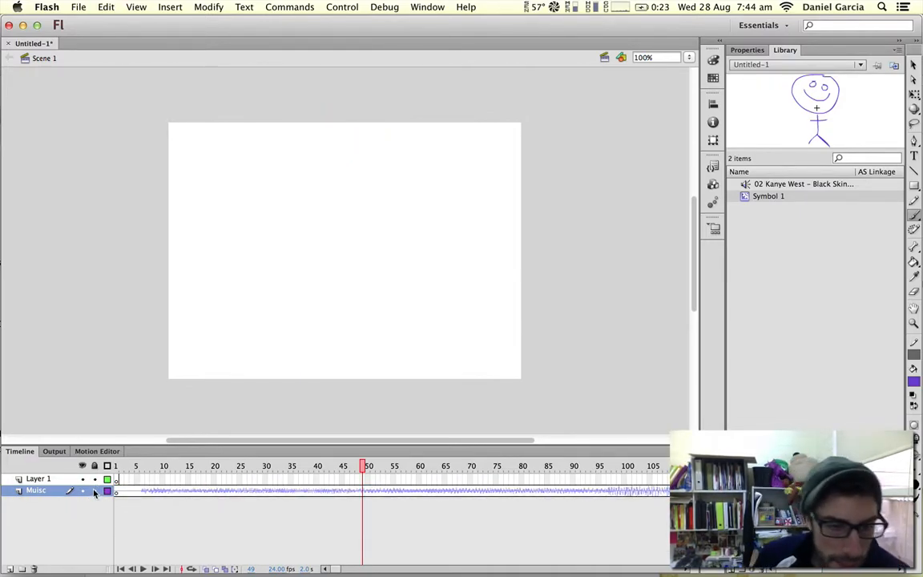
- Lock the Muisc layer and move the playhead to frame 19
click(94, 490)
click(206, 490)
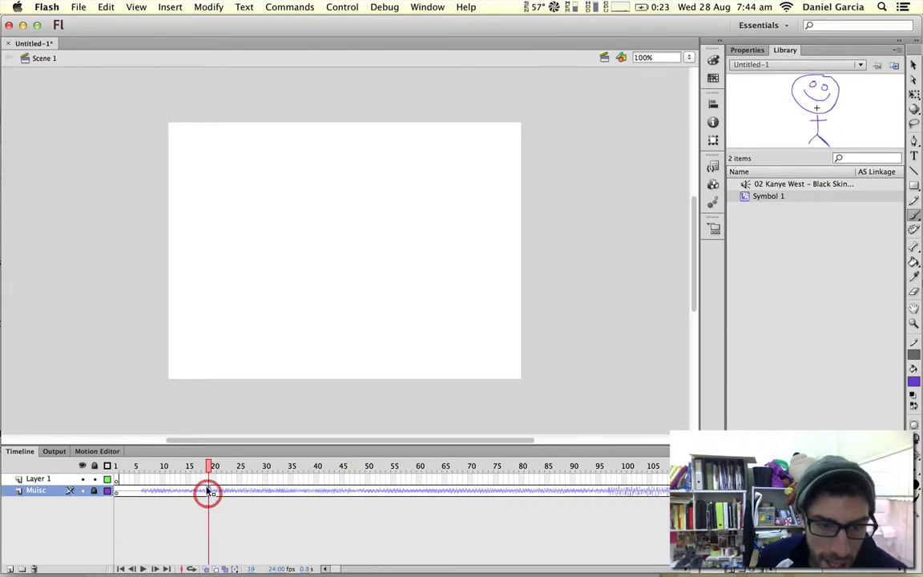
- Insert a keyframe at frame 49 of Layer 1
drag(371, 490, 341, 491)
drag(244, 474, 363, 468)
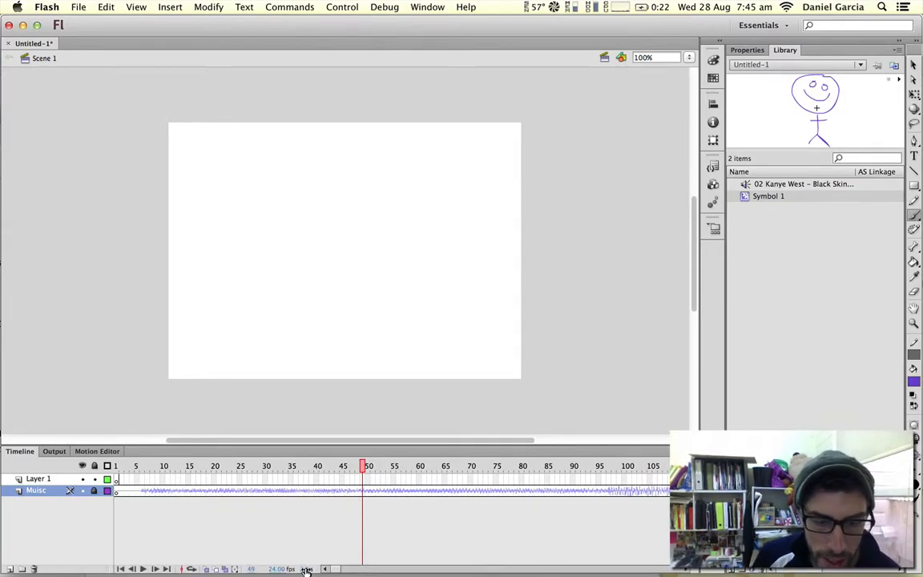
right_click(362, 479)
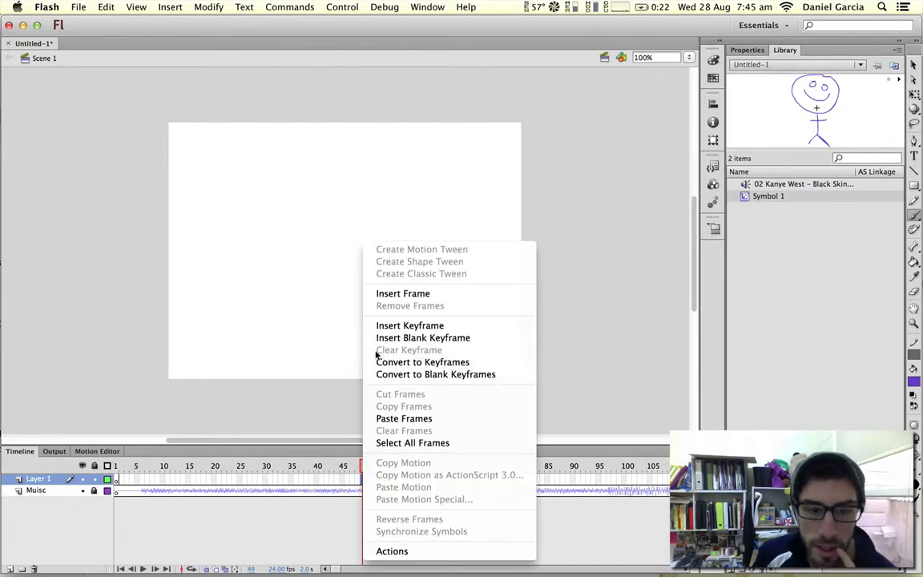
click(446, 326)
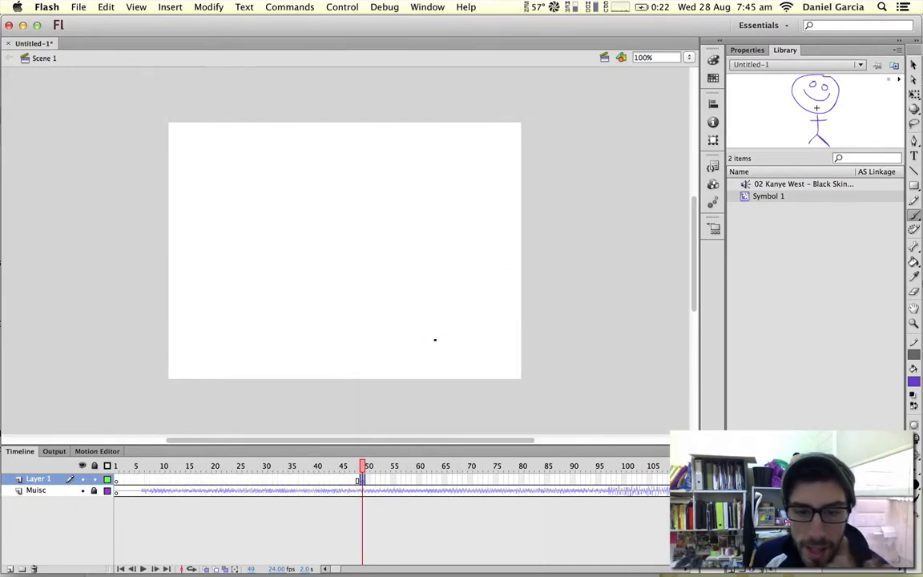
- Place an instance of Symbol 1 in the middle of the stage on Layer 1's frame 49 keyframe
drag(767, 196, 486, 209)
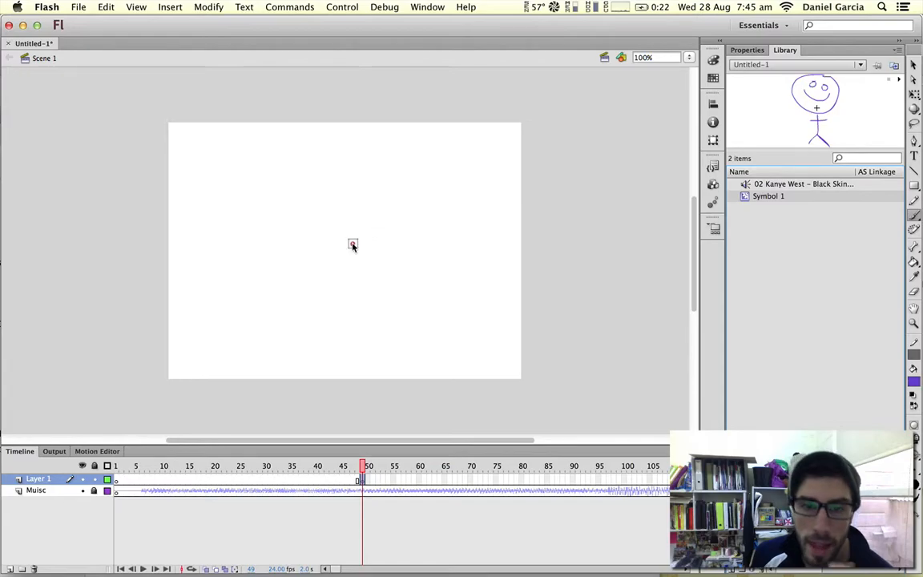
drag(352, 245, 351, 242)
drag(358, 476, 364, 455)
click(366, 456)
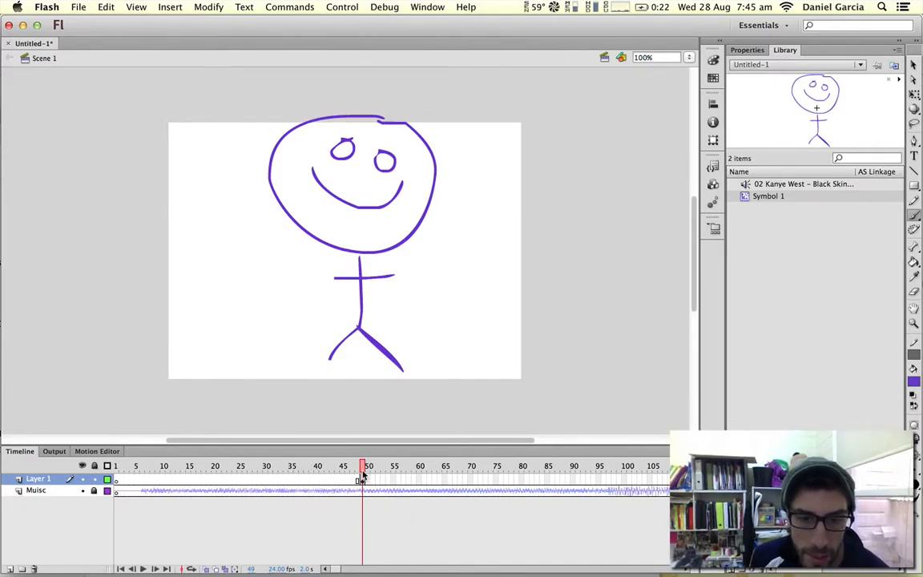
- Insert another keyframe at frame 96 of Layer 1
drag(362, 470, 604, 471)
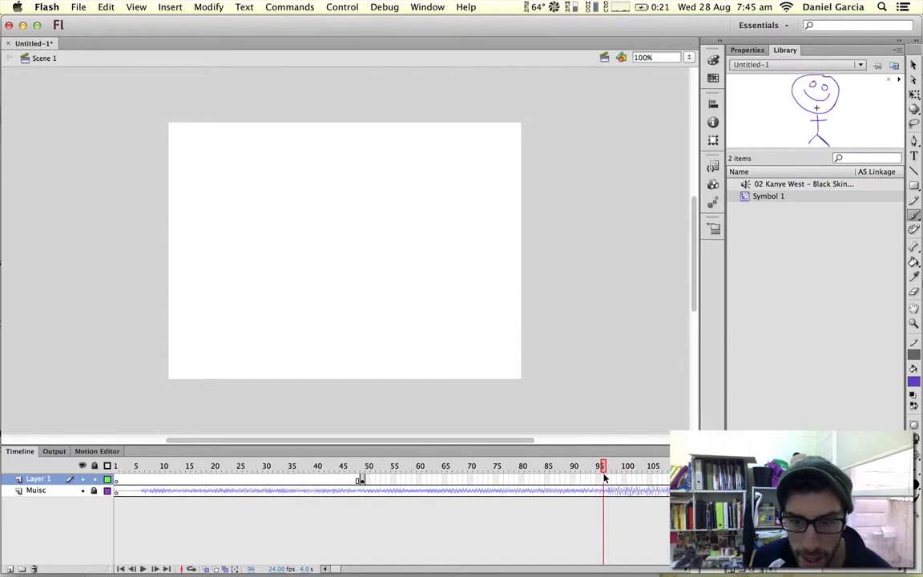
right_click(604, 479)
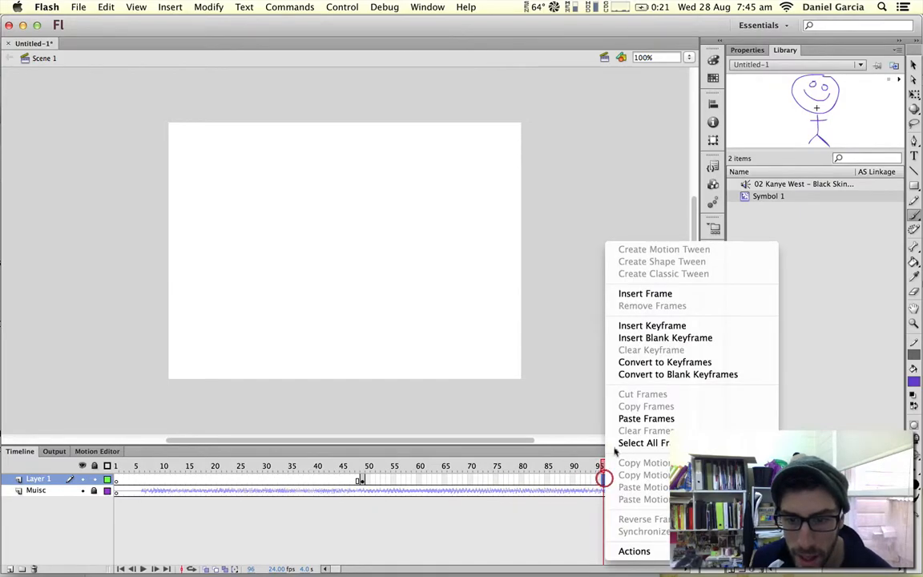
click(647, 325)
mouse_move(604, 469)
mouse_down()
mouse_move(365, 465)
mouse_move(600, 454)
mouse_move(358, 456)
mouse_move(600, 454)
mouse_up()
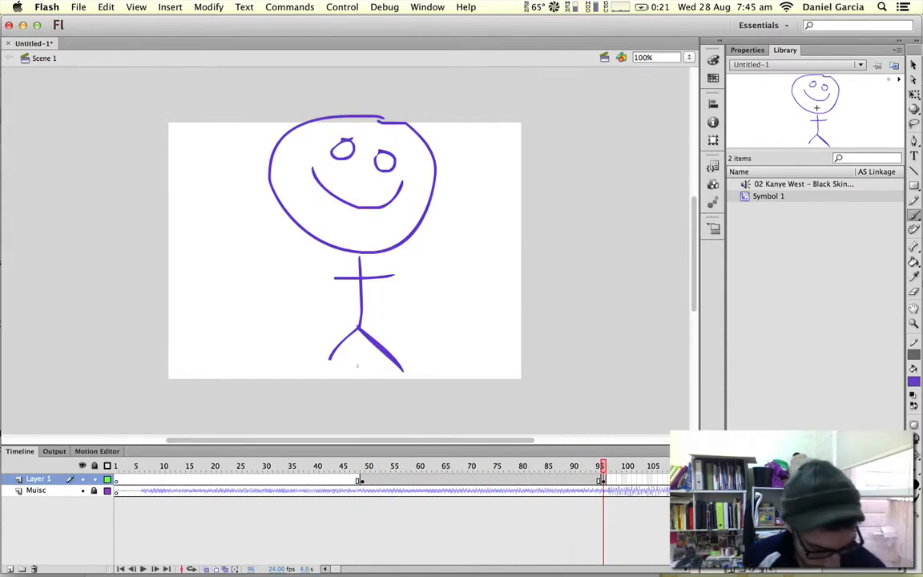
- Move the stick figure at frame 96 horizontally to the right, partly past the stage's right edge
key(v)
click(371, 337)
drag(373, 342, 526, 344)
- Create a classic tween between Layer 1's keyframes at frames 49 and 96 and scrub through part of the motion
click(575, 466)
drag(550, 468, 433, 465)
right_click(472, 478)
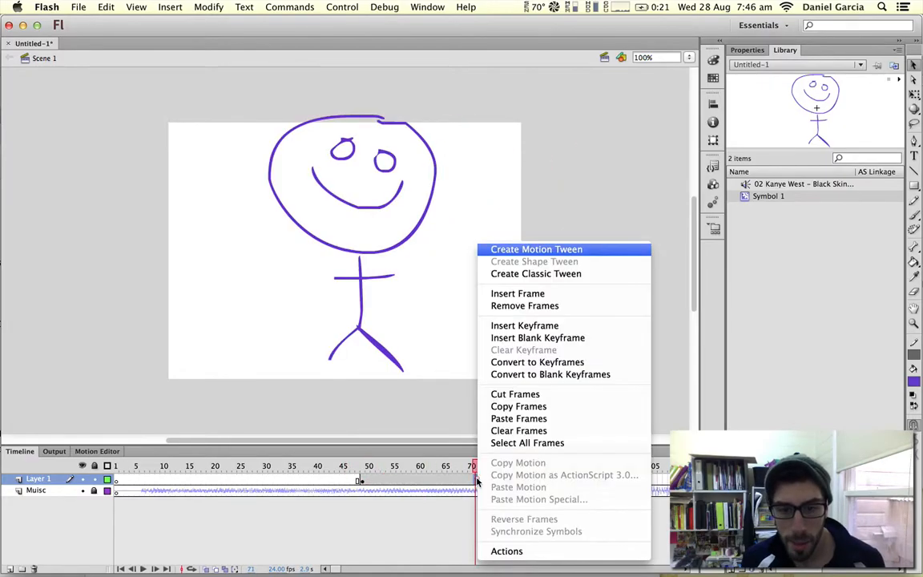
click(543, 274)
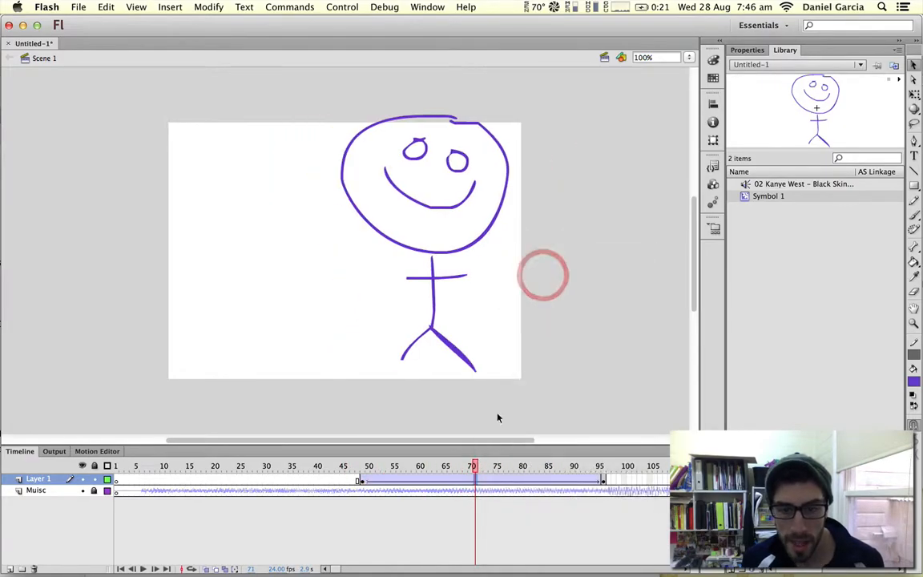
drag(473, 467, 406, 483)
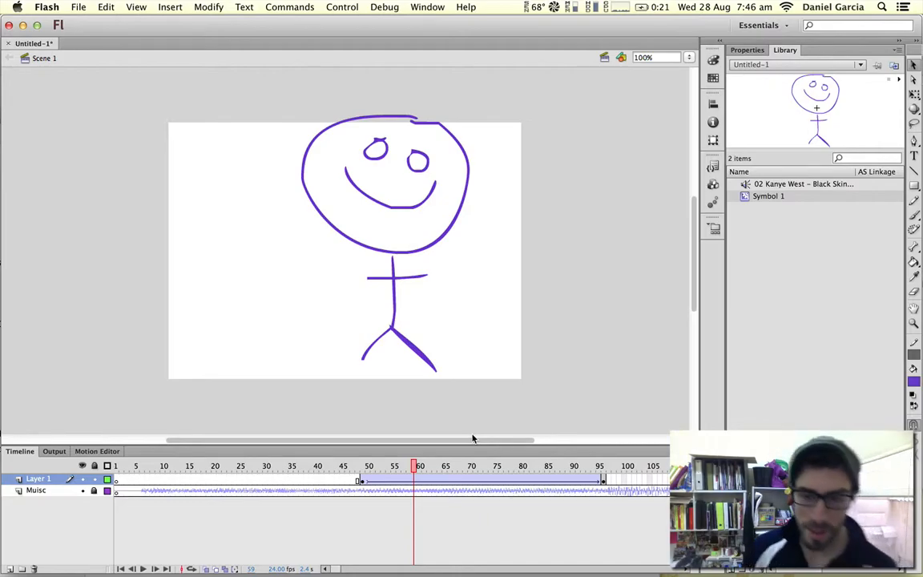
- Return the playhead to frame 1, test the movie and adjust the sound volume during playback
drag(413, 470, 107, 453)
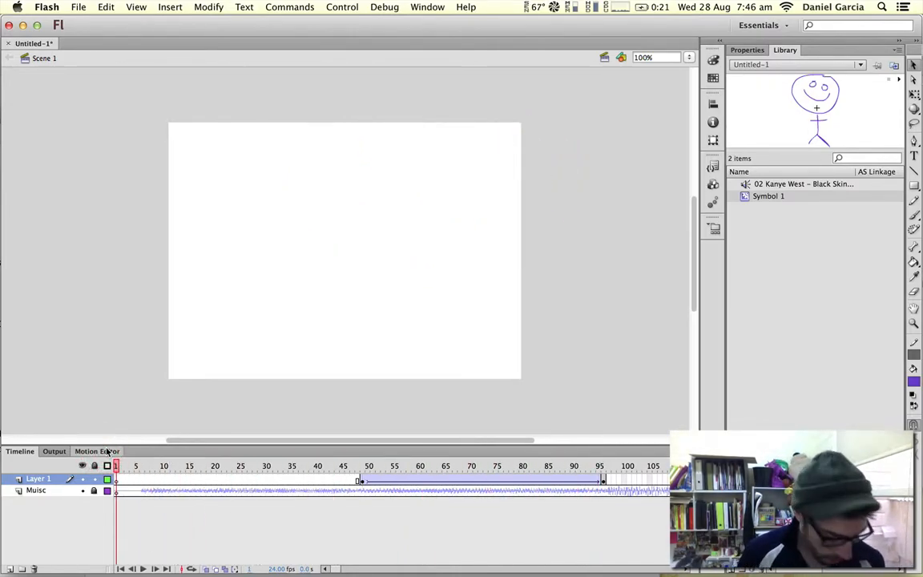
key(super+Return)
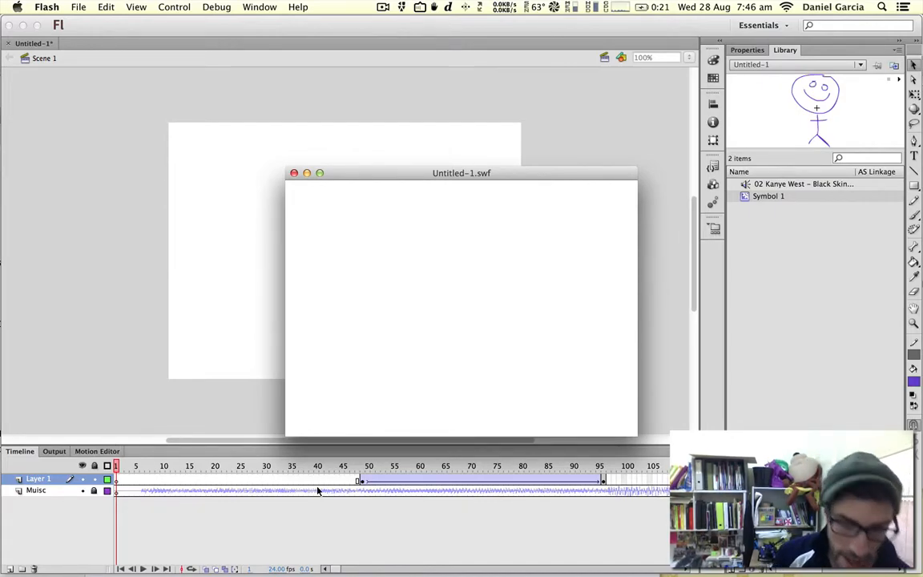
key(XF86AudioRaiseVolume)
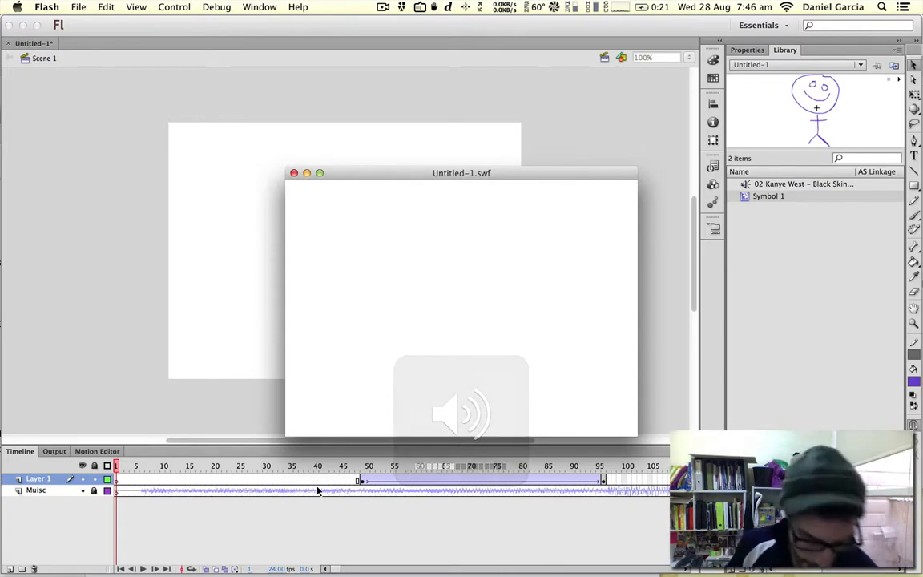
key(XF86AudioLowerVolume)
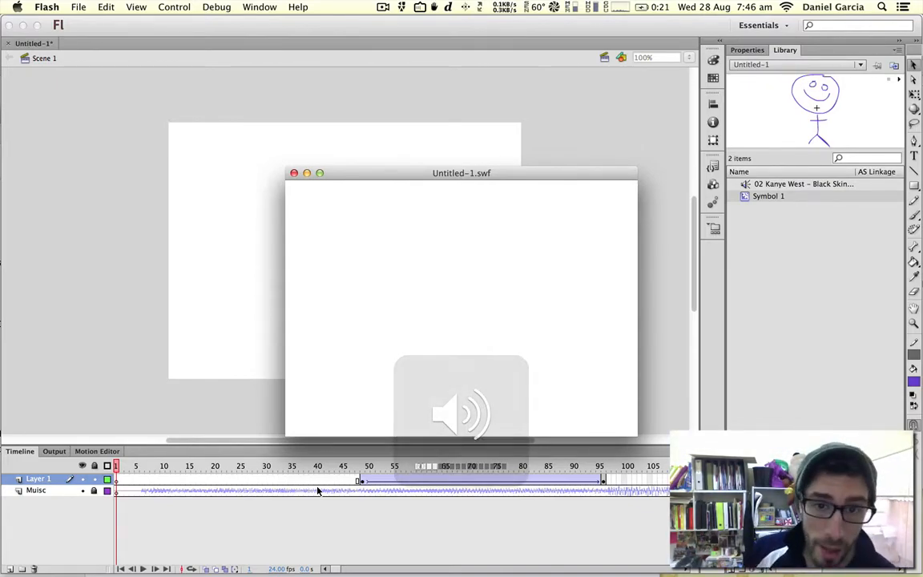